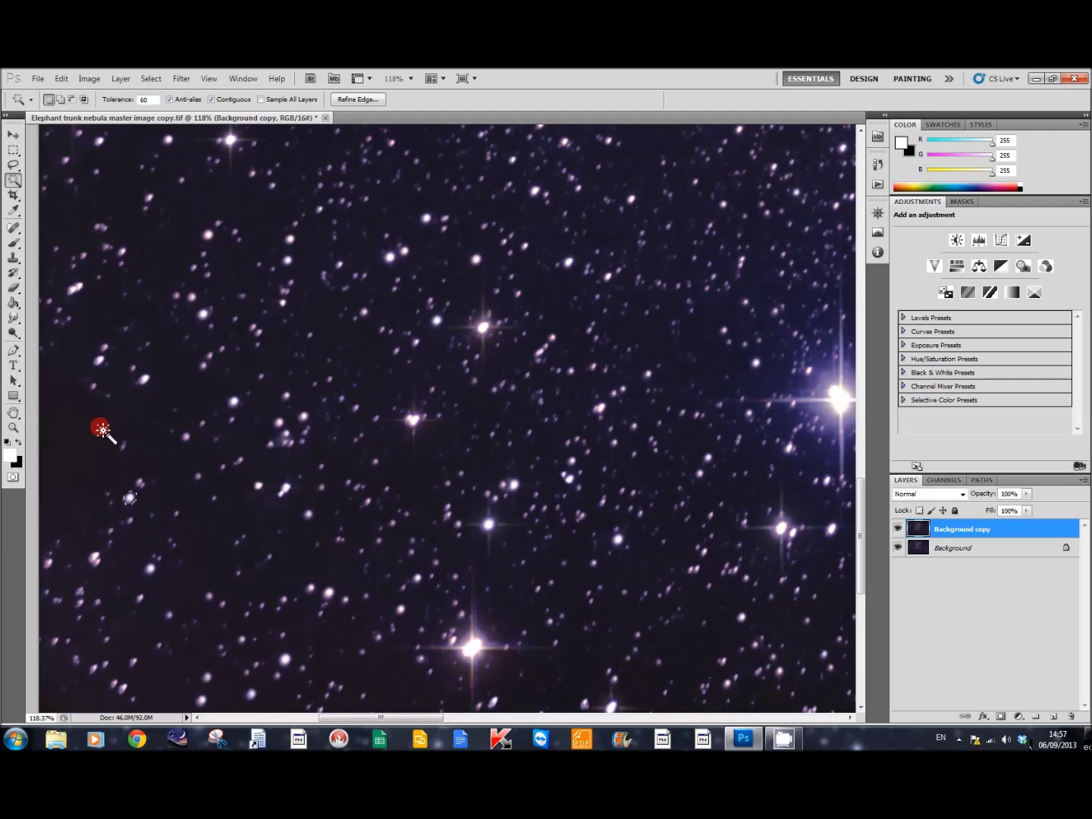
Step: Zoom in, shift the view left, and Magic Wand select the upper-left egg-shaped star, adding its upper and lower-left parts
{"action": "scroll", "coordinate": [154, 430], "scroll_direction": "up", "scroll_amount": 5}
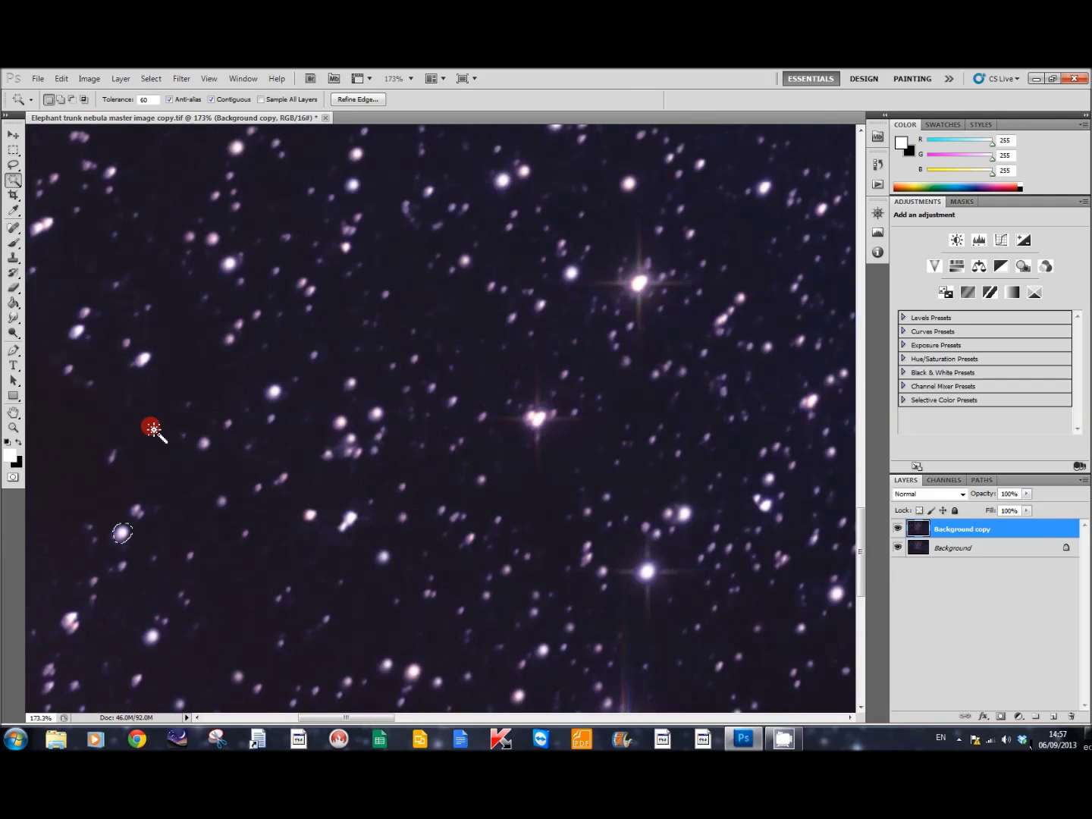
{"action": "scroll", "coordinate": [154, 430], "scroll_direction": "up", "scroll_amount": 4}
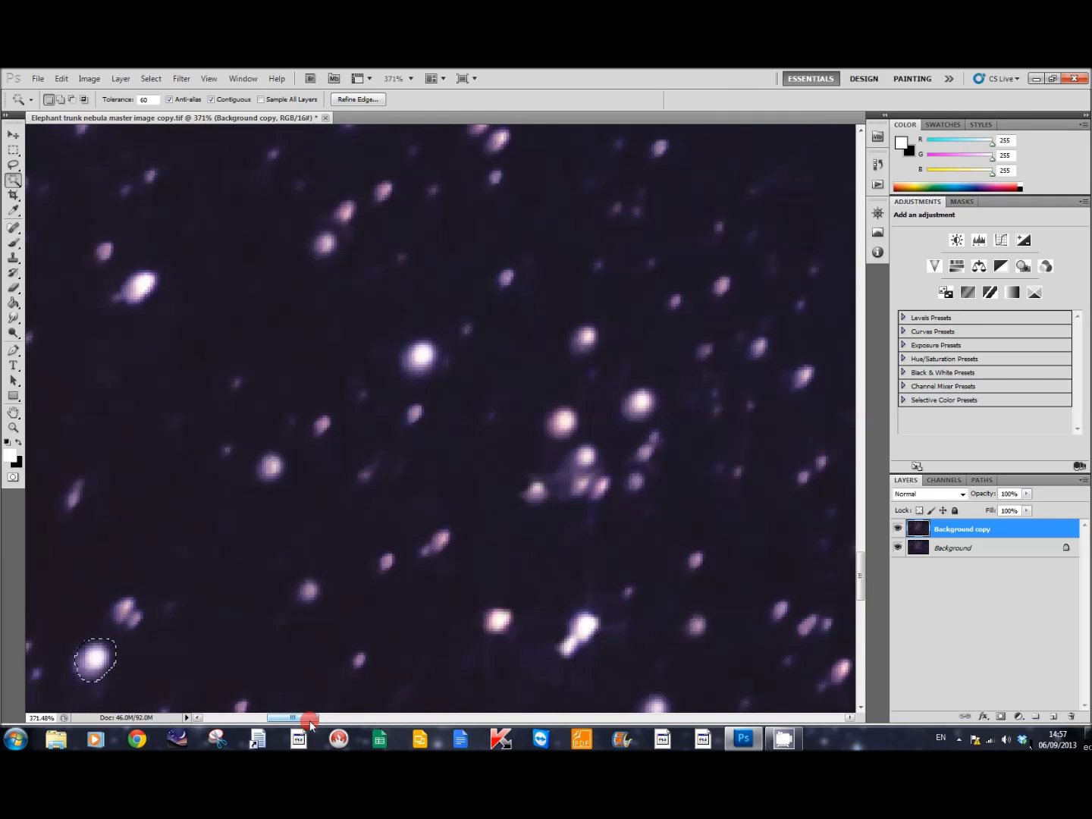
{"action": "left_click_drag", "start_coordinate": [308, 719], "coordinate": [293, 721]}
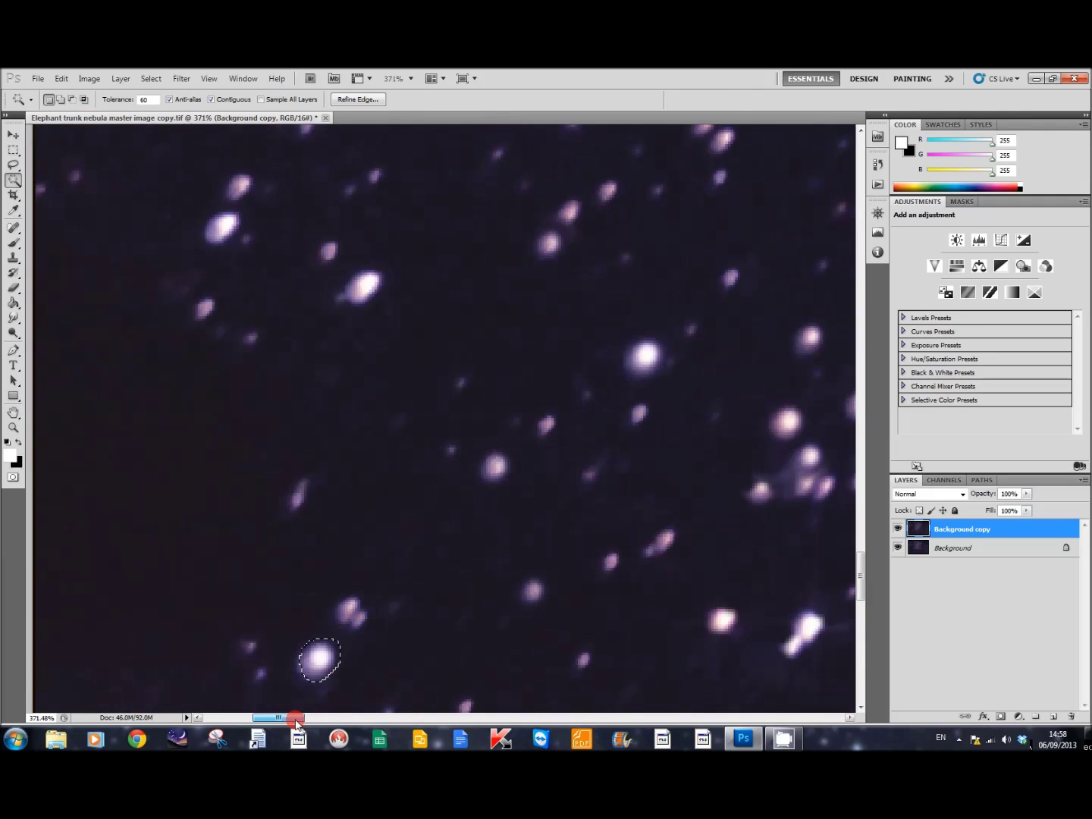
{"action": "left_click", "coordinate": [225, 230]}
{"action": "left_click", "coordinate": [223, 232], "text": "shift"}
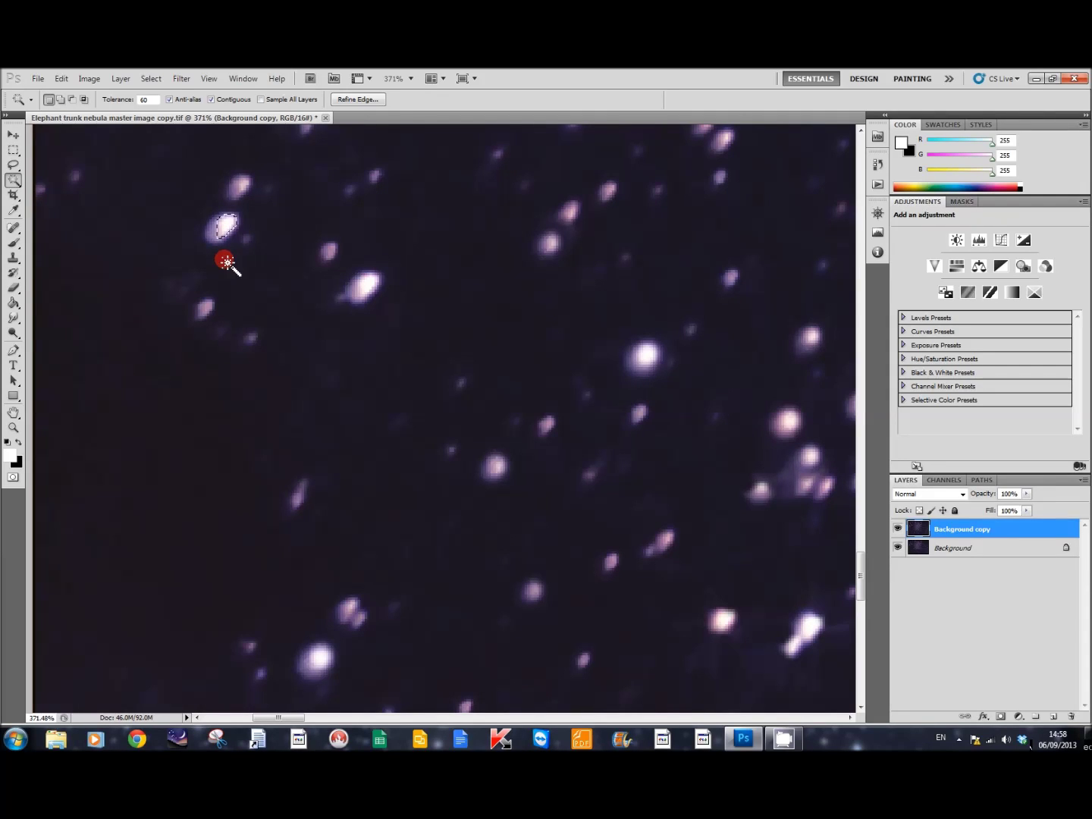
{"action": "left_click", "coordinate": [215, 233], "text": "shift"}
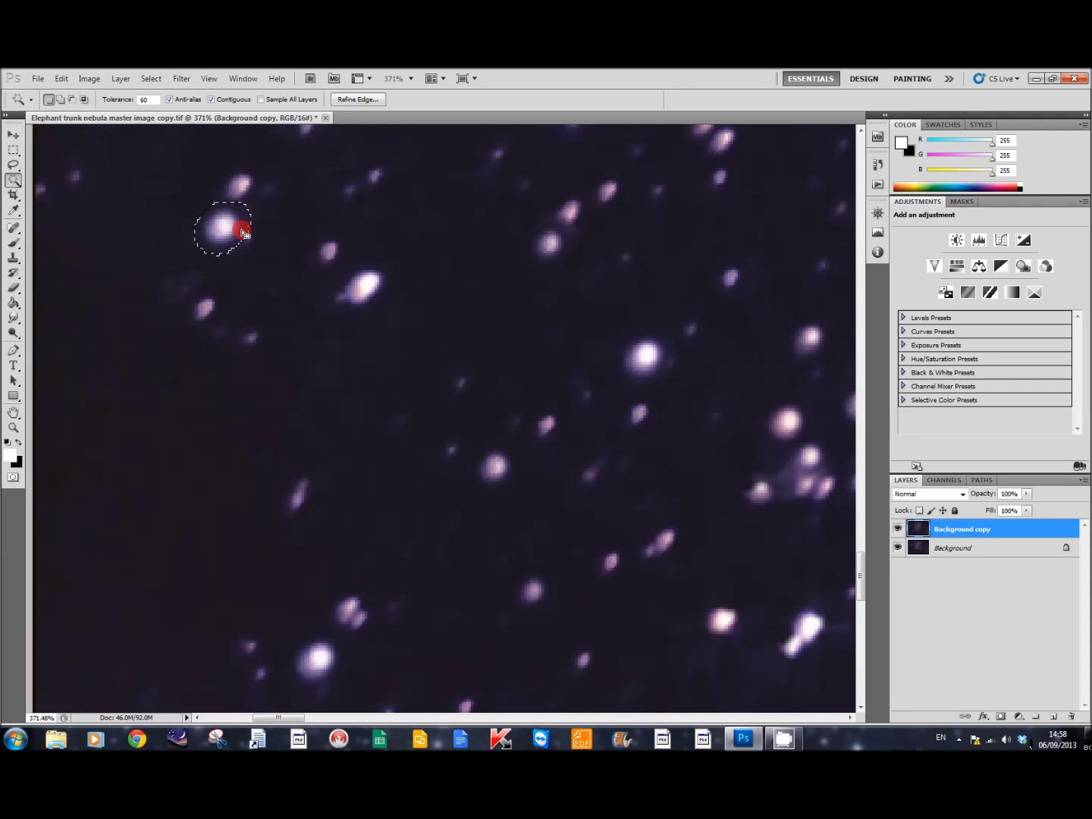
Step: Magic Wand select the next elongated star and add its lower-left parts until the whole star is selected
{"action": "left_click", "coordinate": [366, 290]}
{"action": "left_click", "coordinate": [353, 289], "text": "shift"}
{"action": "left_click", "coordinate": [360, 303]}
{"action": "left_click", "coordinate": [363, 305], "text": "shift"}
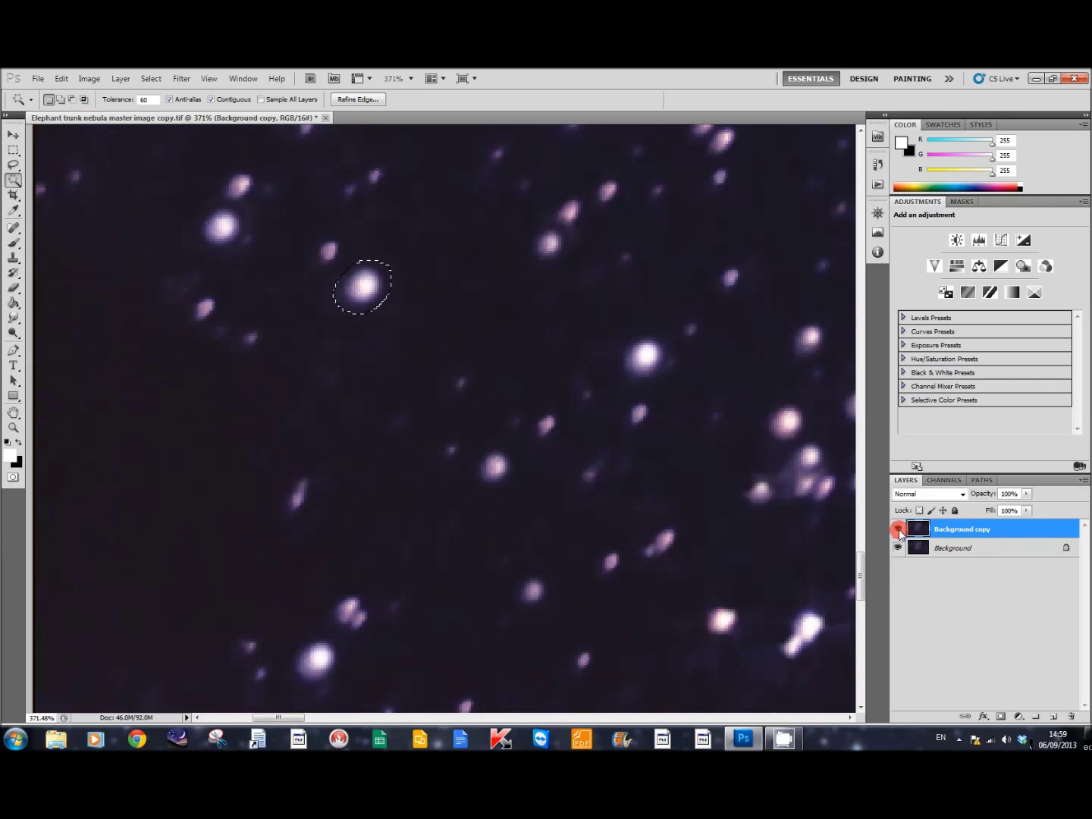
Step: Select the bright lower-right star, then toggle Background copy visibility to compare rounded and original stars
{"action": "left_click", "coordinate": [809, 629]}
{"action": "left_click", "coordinate": [898, 530]}
{"action": "left_click", "coordinate": [898, 529]}
{"action": "left_click", "coordinate": [897, 529]}
{"action": "left_click", "coordinate": [897, 529]}
{"action": "left_click", "coordinate": [898, 528]}
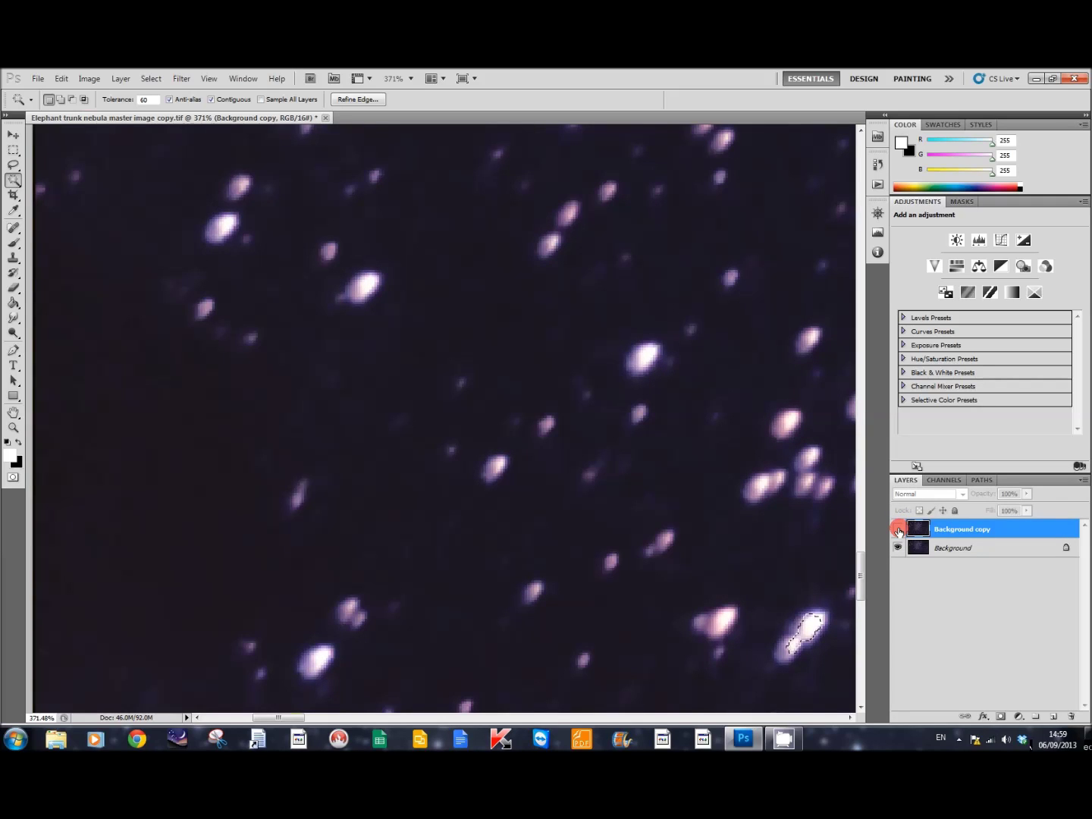
{"action": "left_click", "coordinate": [899, 529]}
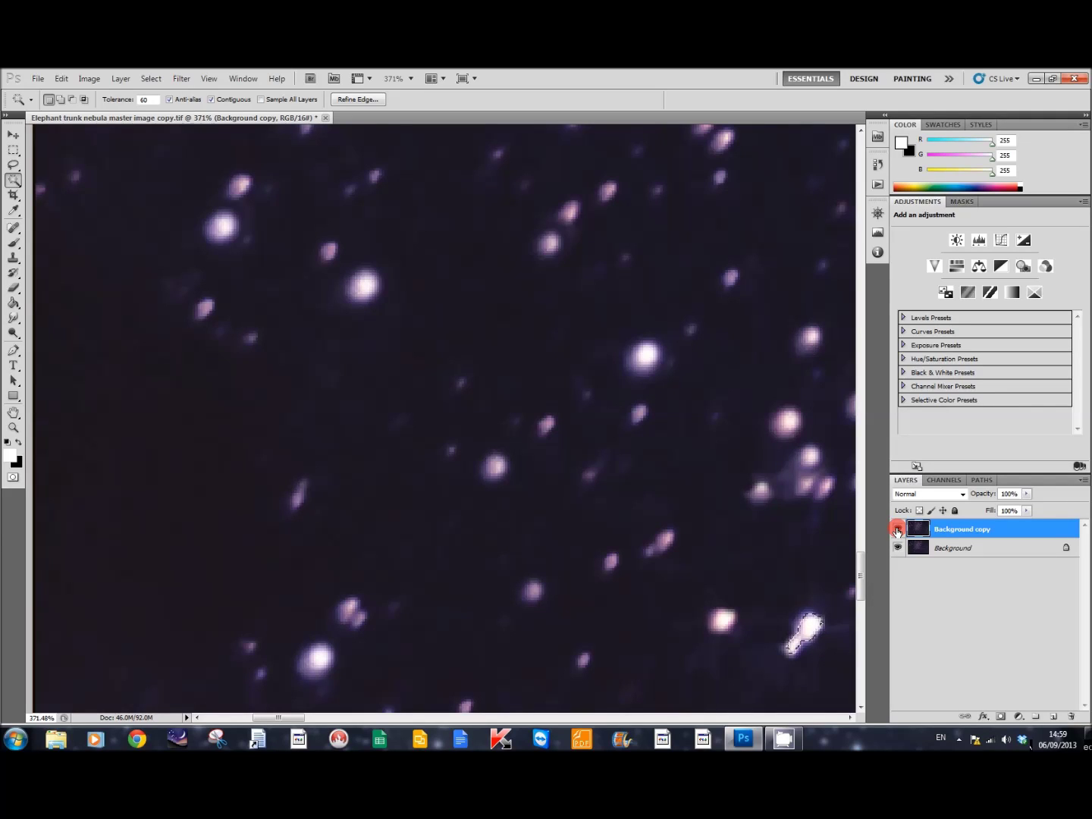
Step: Apply a Spin radial blur at Best quality to the selected lower-right star
{"action": "left_click", "coordinate": [181, 79]}
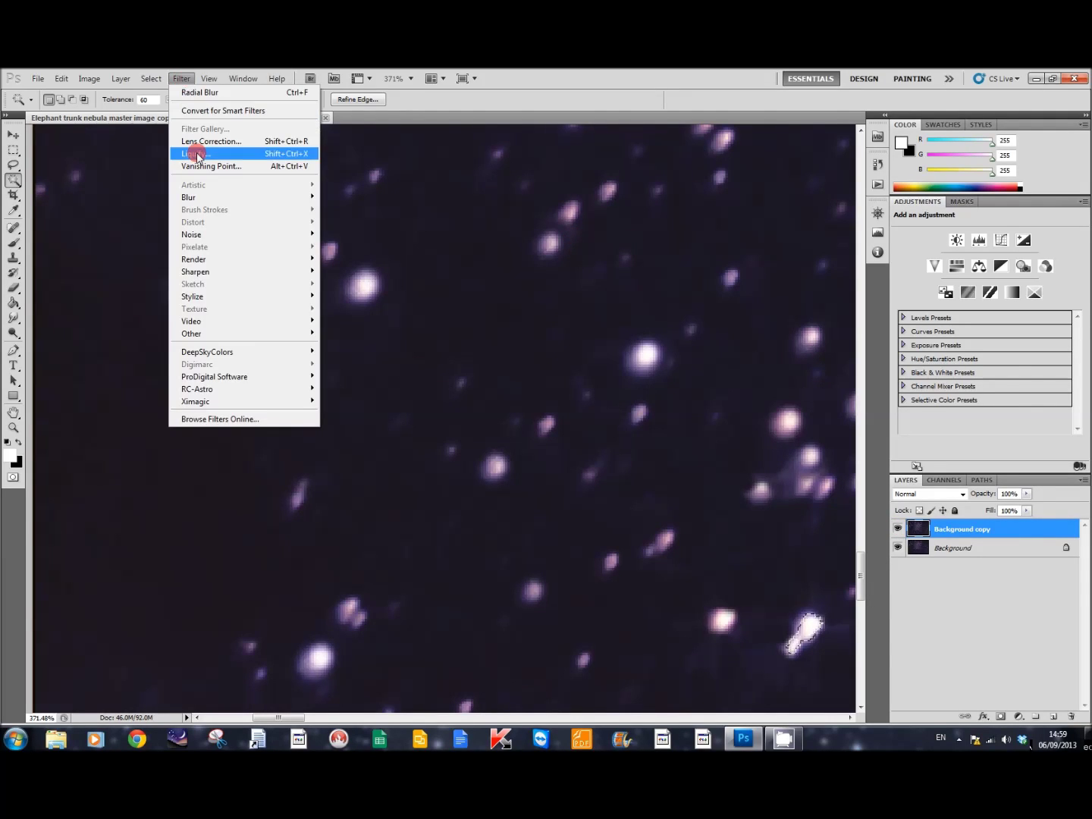
{"action": "mouse_move", "coordinate": [227, 197]}
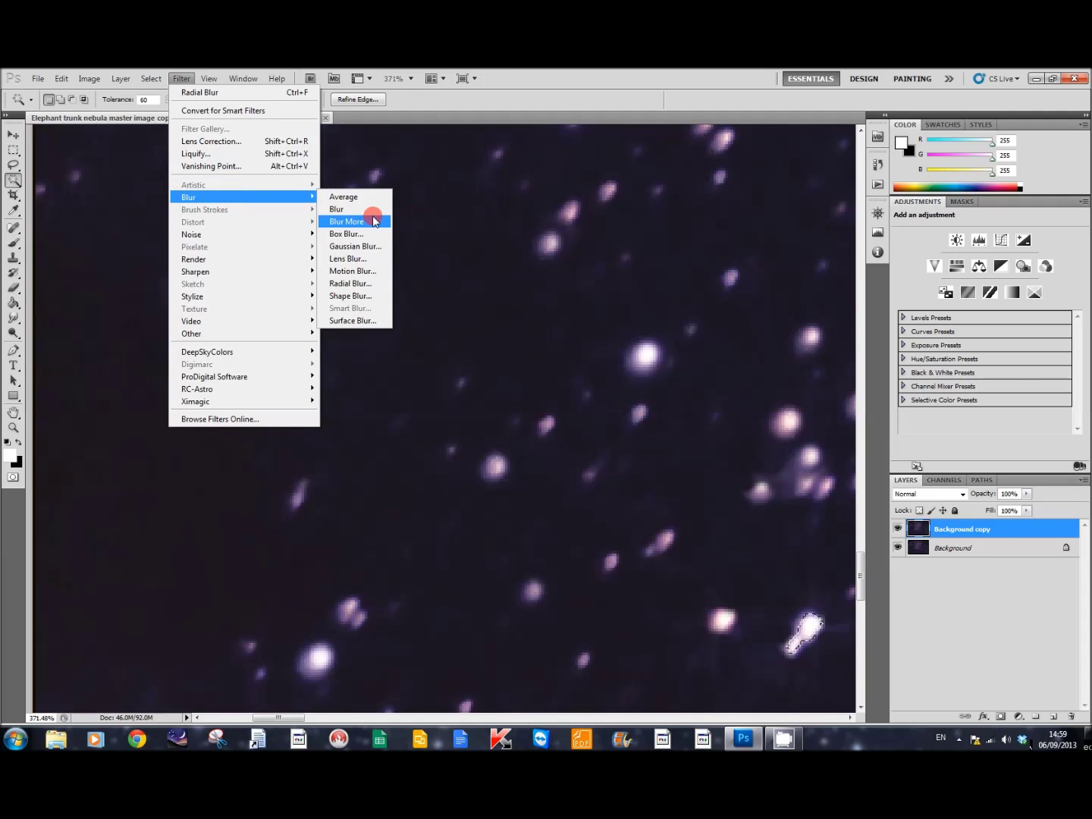
{"action": "left_click", "coordinate": [350, 283]}
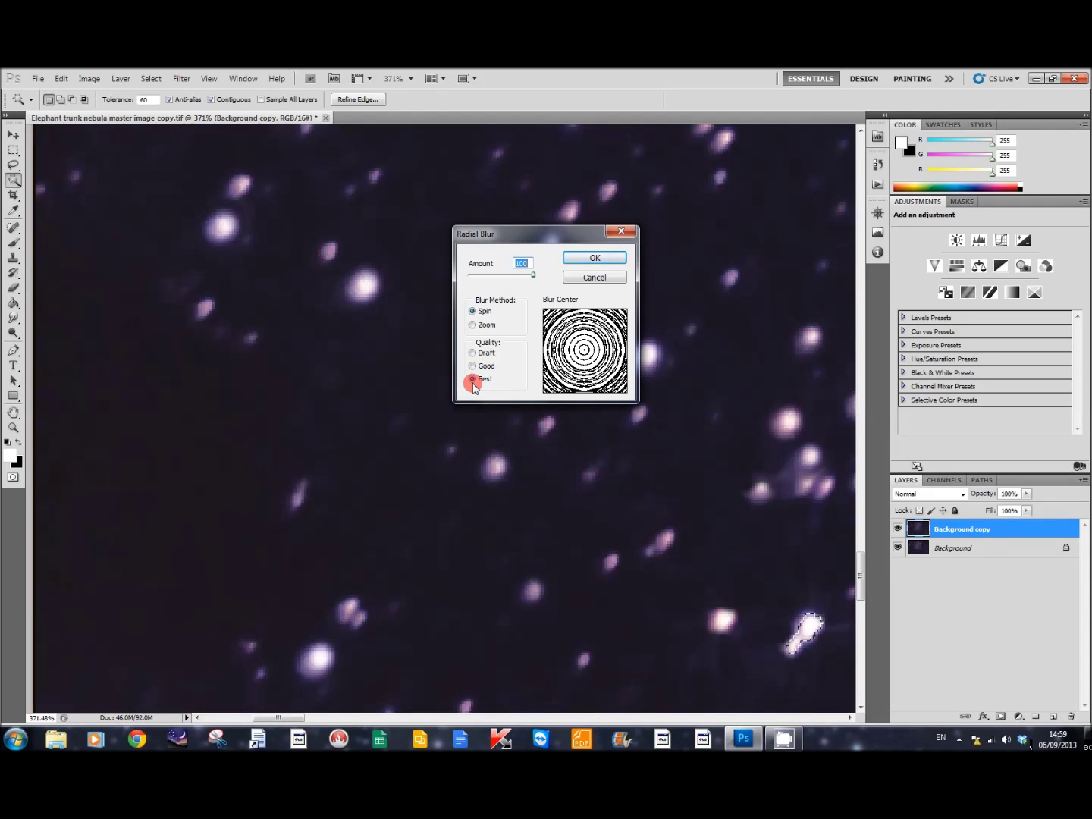
{"action": "left_click", "coordinate": [596, 260]}
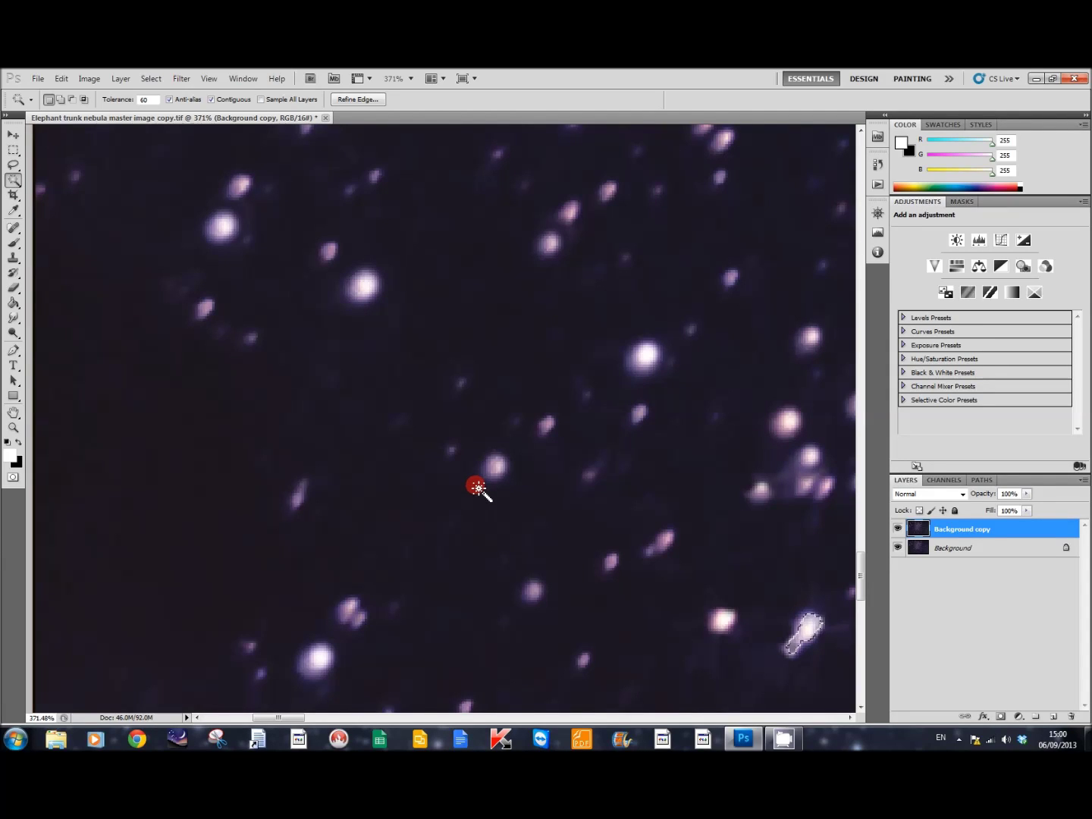
Step: Show the Actions panel and collapse the Round up stars- Astrocasto and Fast select expand feather stars sets
{"action": "left_click", "coordinate": [243, 78]}
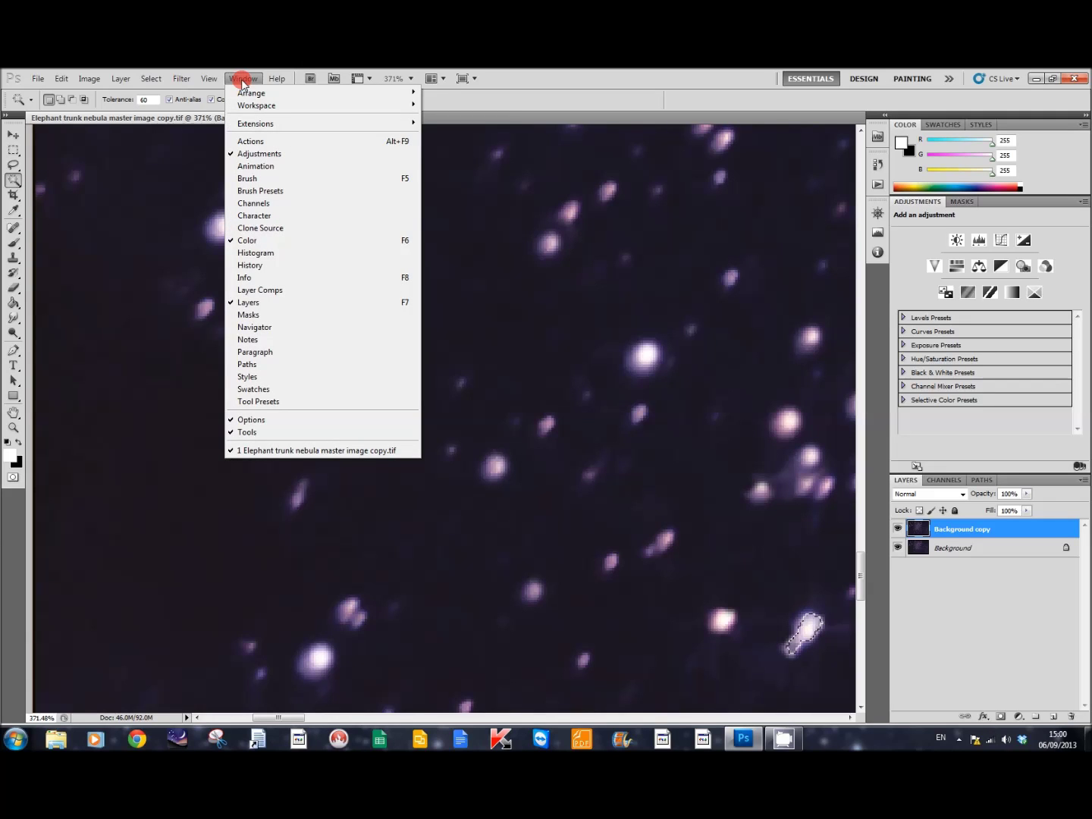
{"action": "left_click", "coordinate": [251, 144]}
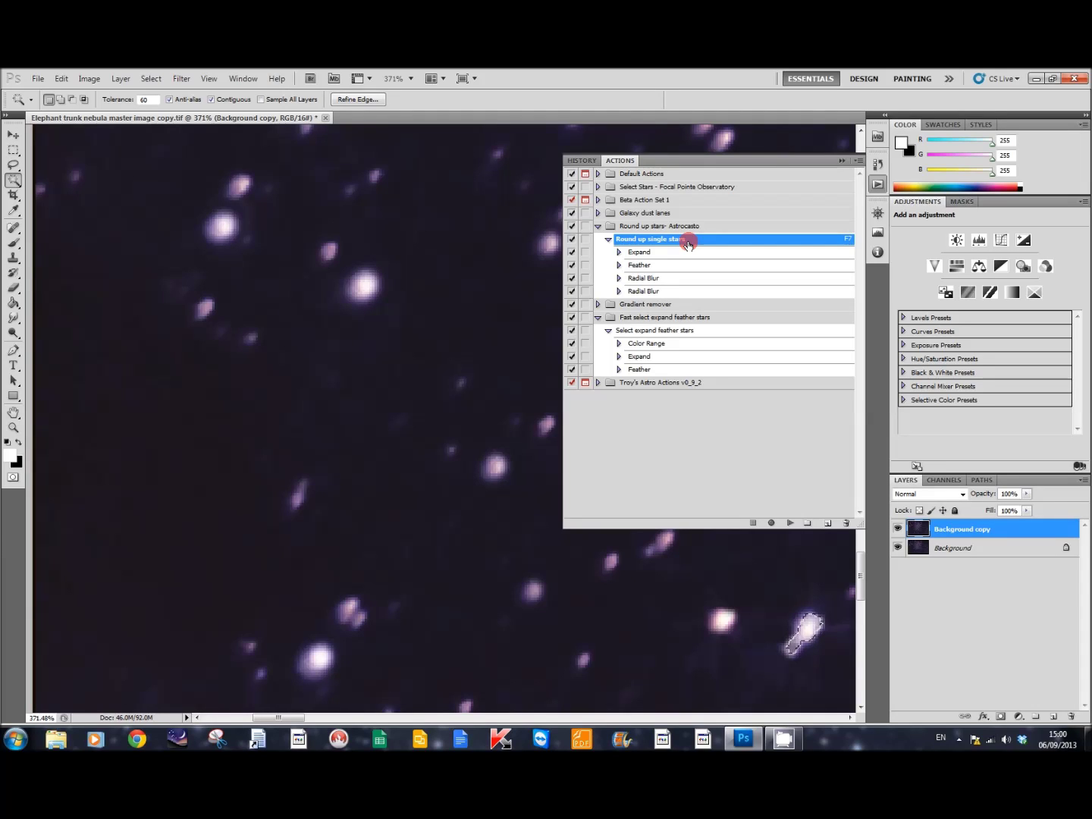
{"action": "left_click", "coordinate": [598, 226]}
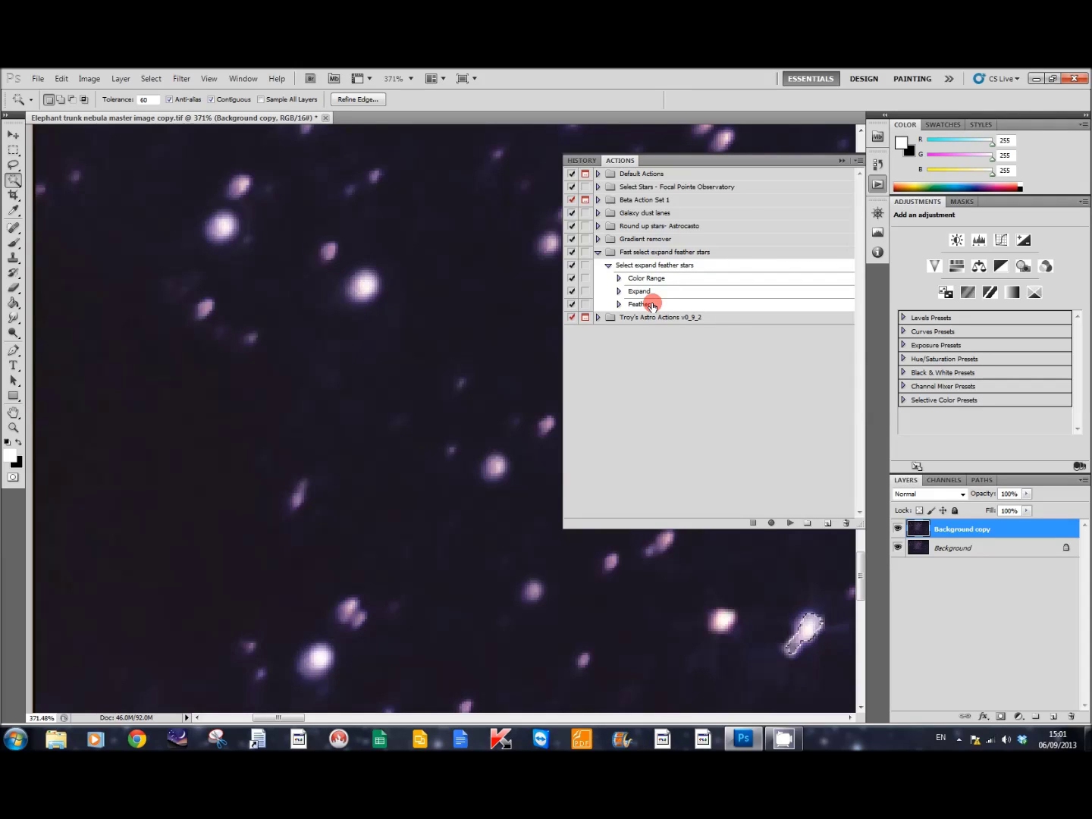
{"action": "left_click", "coordinate": [597, 254]}
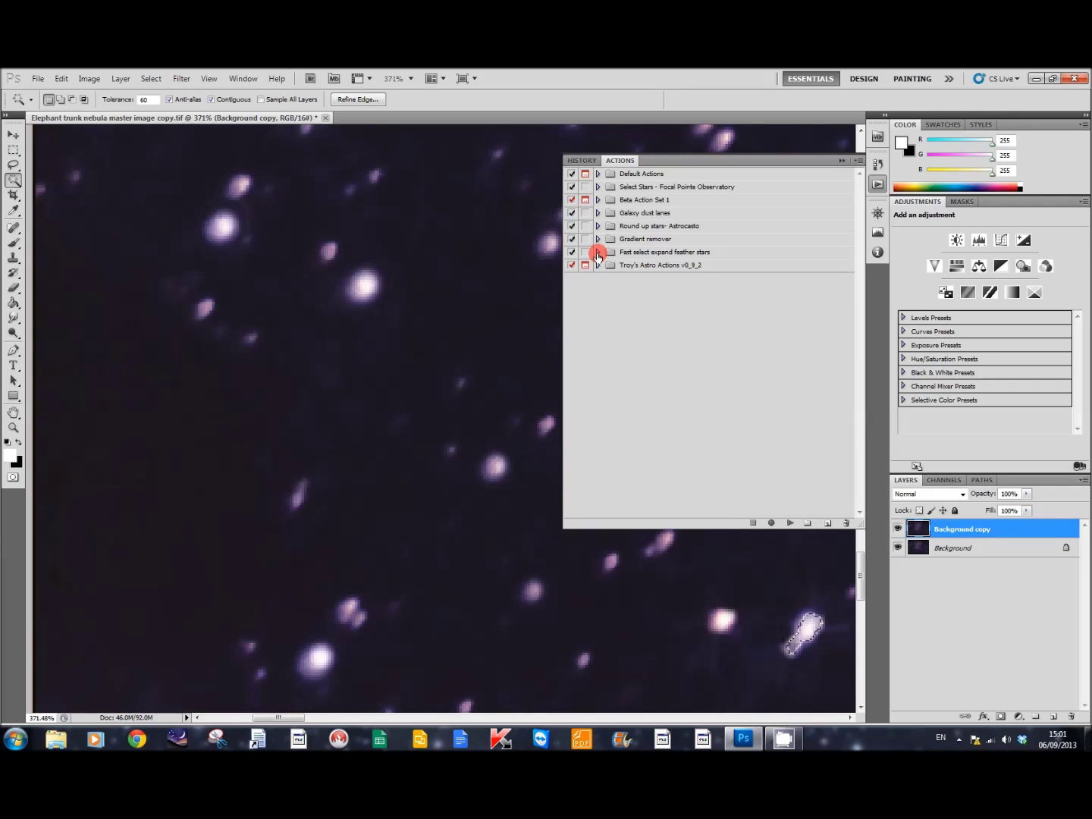
{"action": "mouse_move", "coordinate": [597, 257]}
{"action": "left_mouse_down"}
{"action": "mouse_move", "coordinate": [858, 514]}
{"action": "mouse_move", "coordinate": [748, 523]}
{"action": "mouse_move", "coordinate": [850, 523]}
{"action": "mouse_move", "coordinate": [760, 522]}
{"action": "left_mouse_up"}
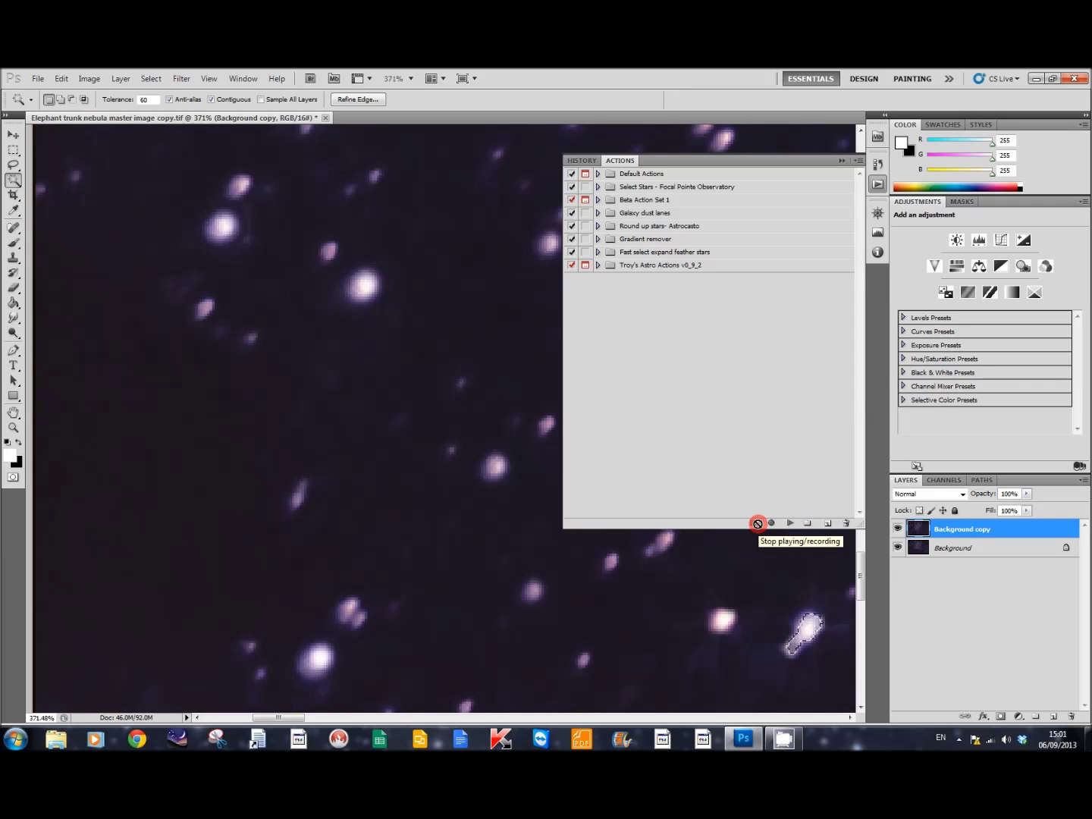
Step: Create action 'sorting out stars' in Default Actions with shortcut F6 and colour Blue, and start recording
{"action": "left_click", "coordinate": [830, 527]}
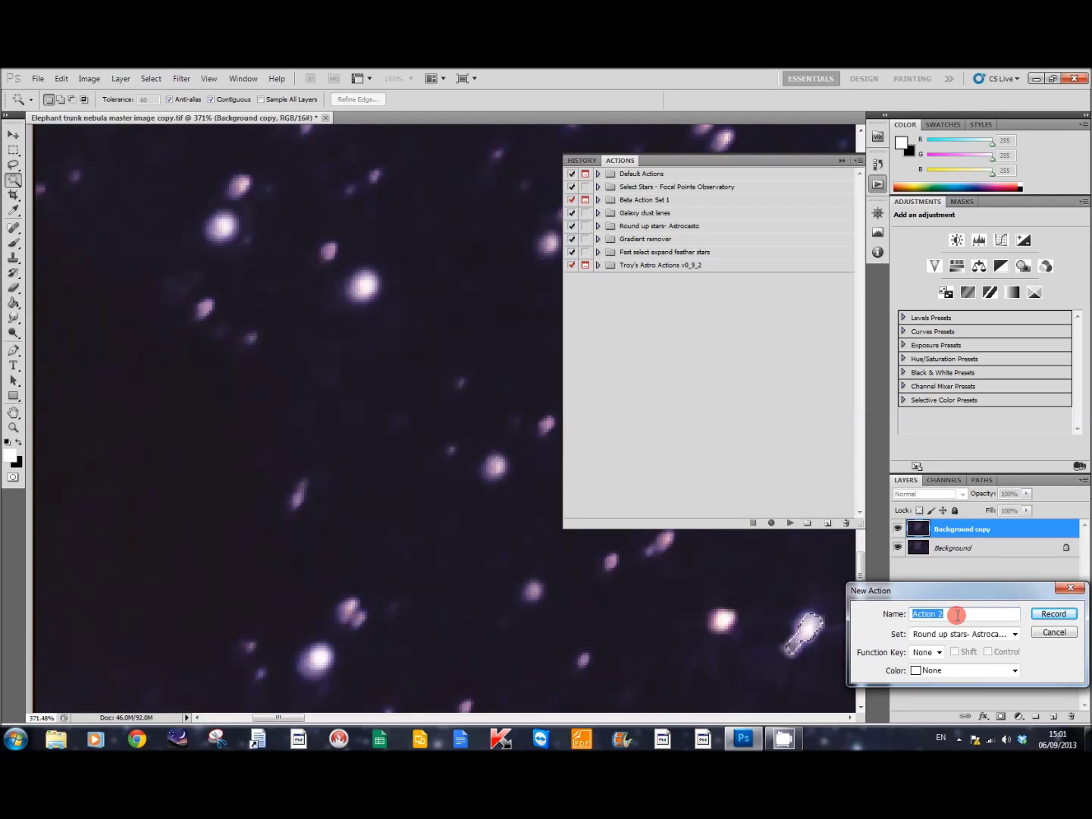
{"action": "type", "text": "sorting "}
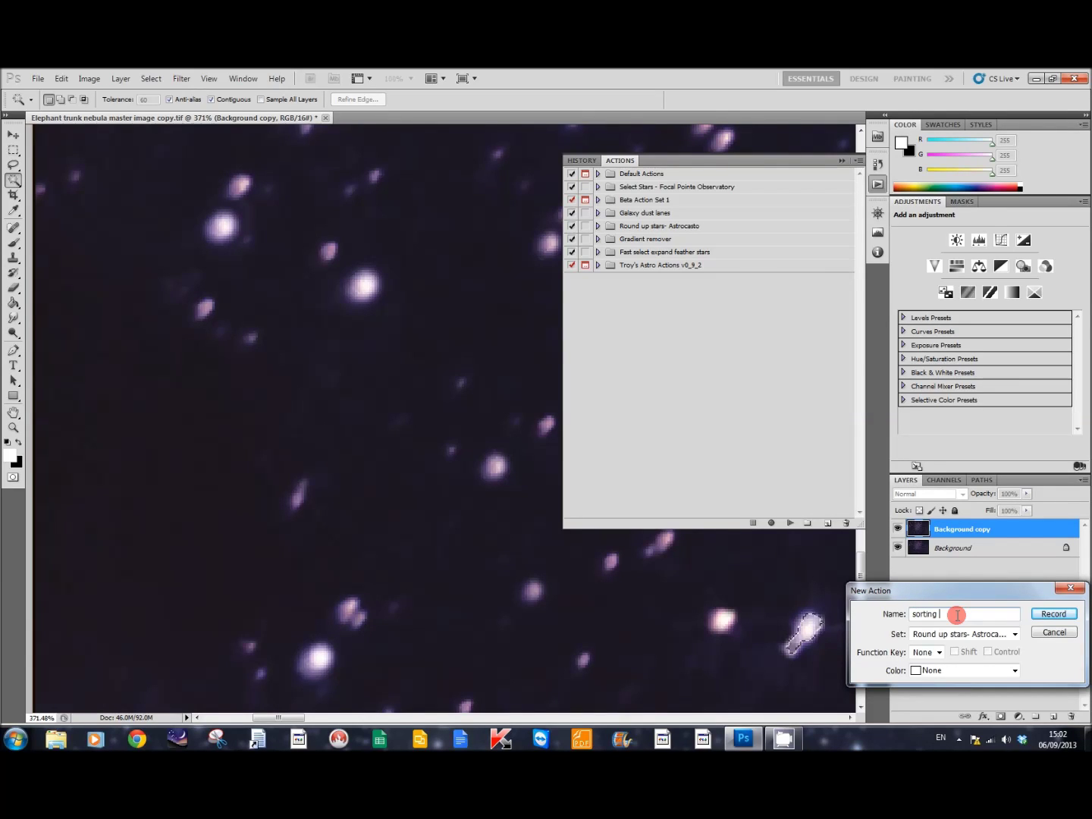
{"action": "type", "text": "out stars"}
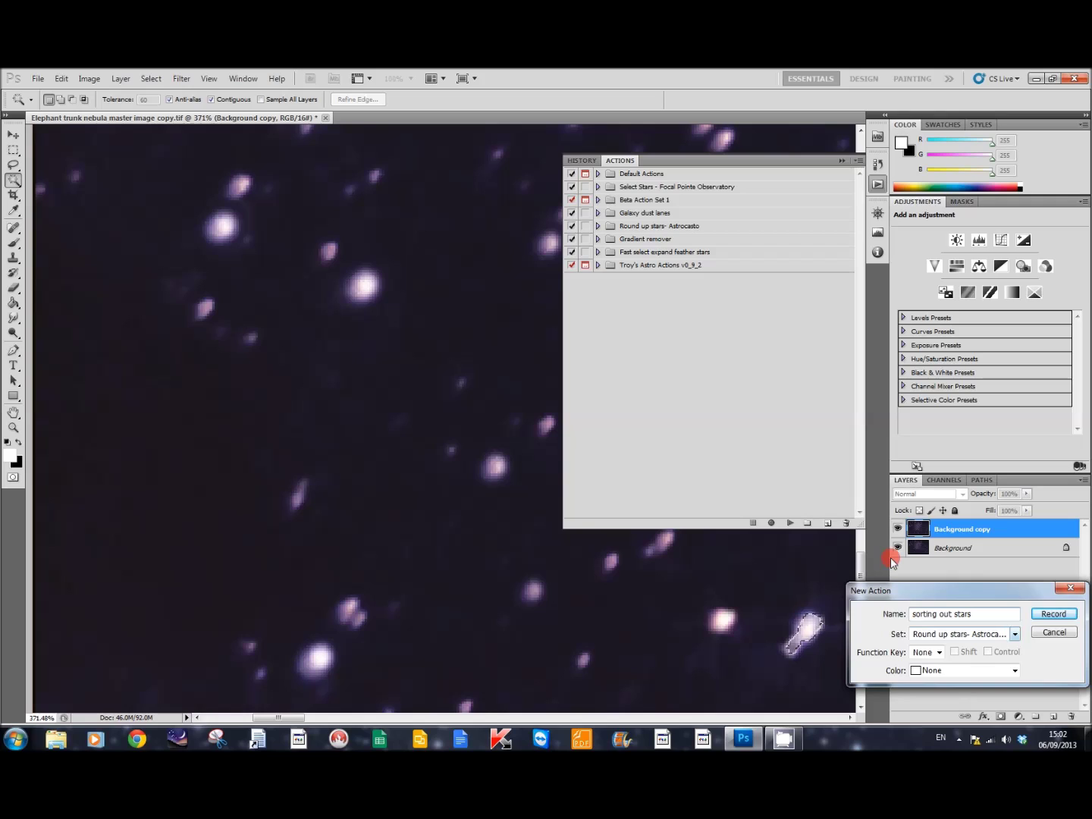
{"action": "left_click", "coordinate": [1016, 635]}
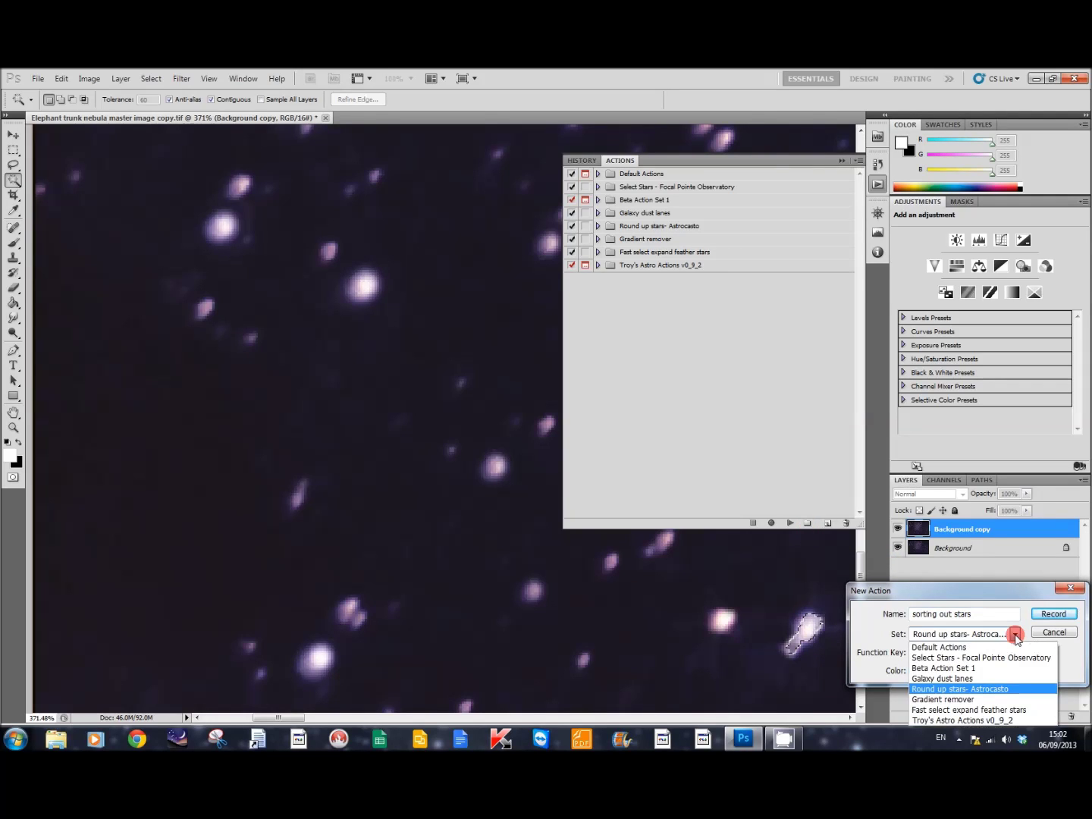
{"action": "left_click", "coordinate": [980, 649]}
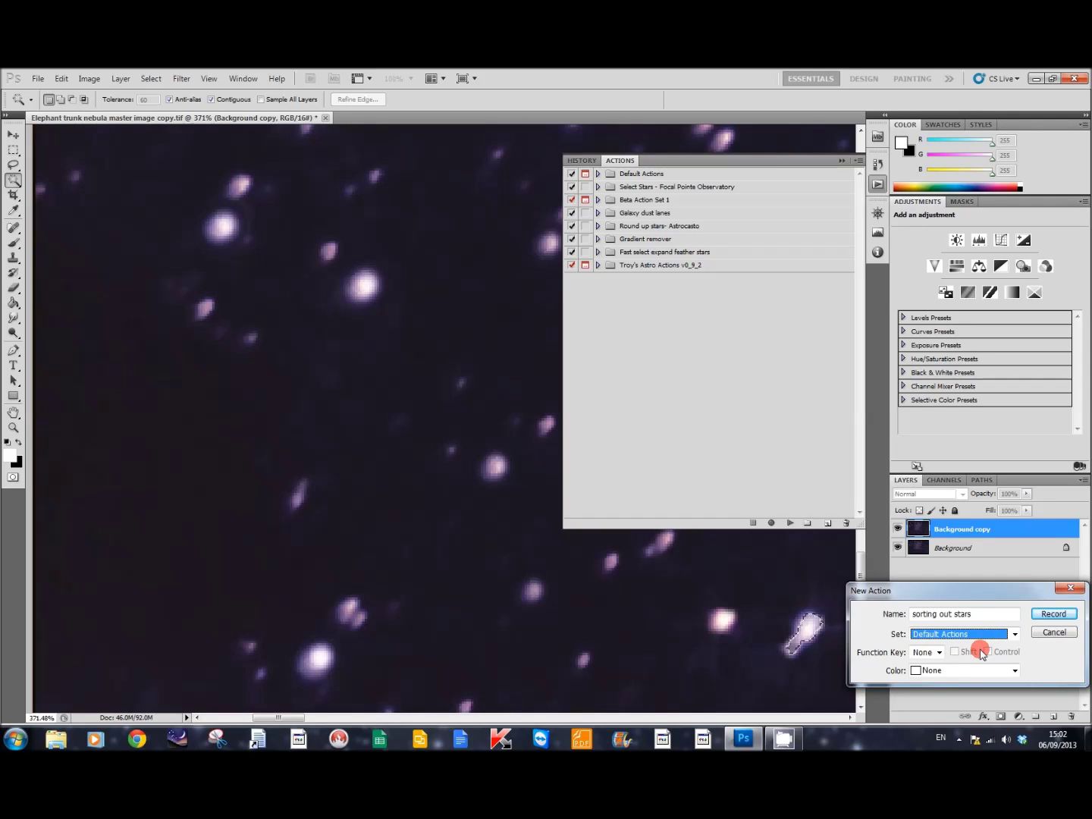
{"action": "left_click", "coordinate": [940, 654]}
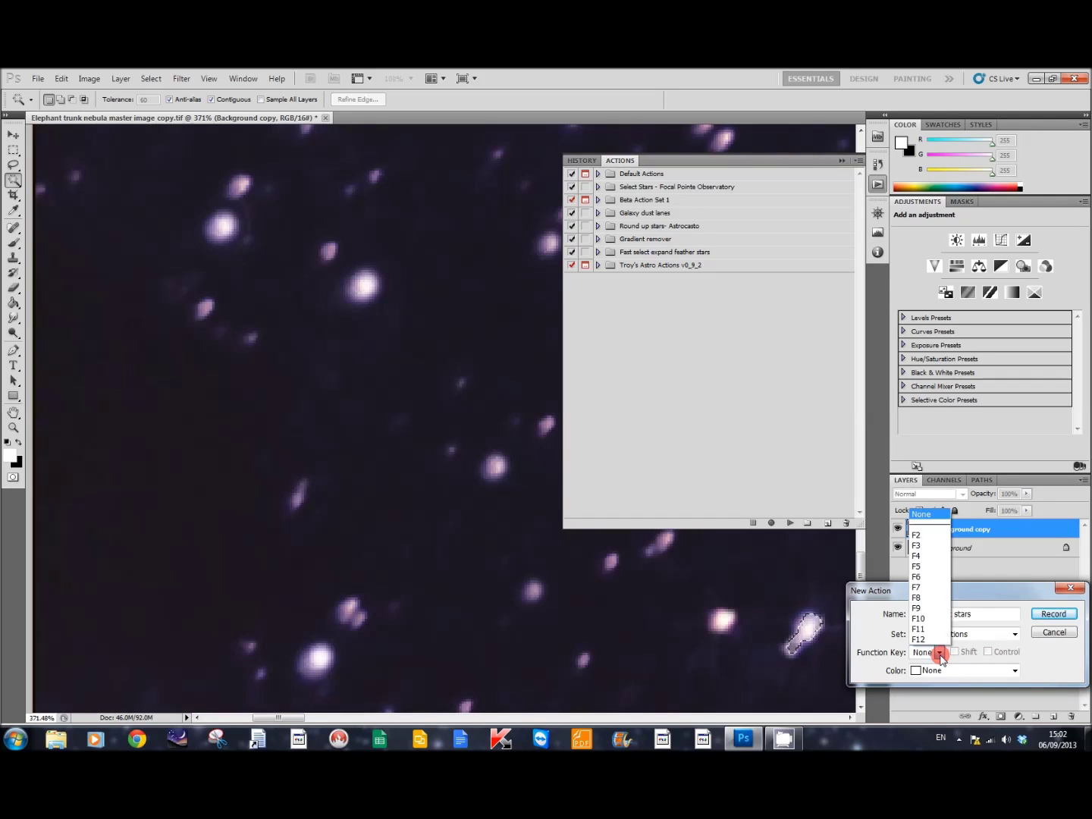
{"action": "left_click", "coordinate": [919, 581]}
{"action": "left_click", "coordinate": [1014, 671]}
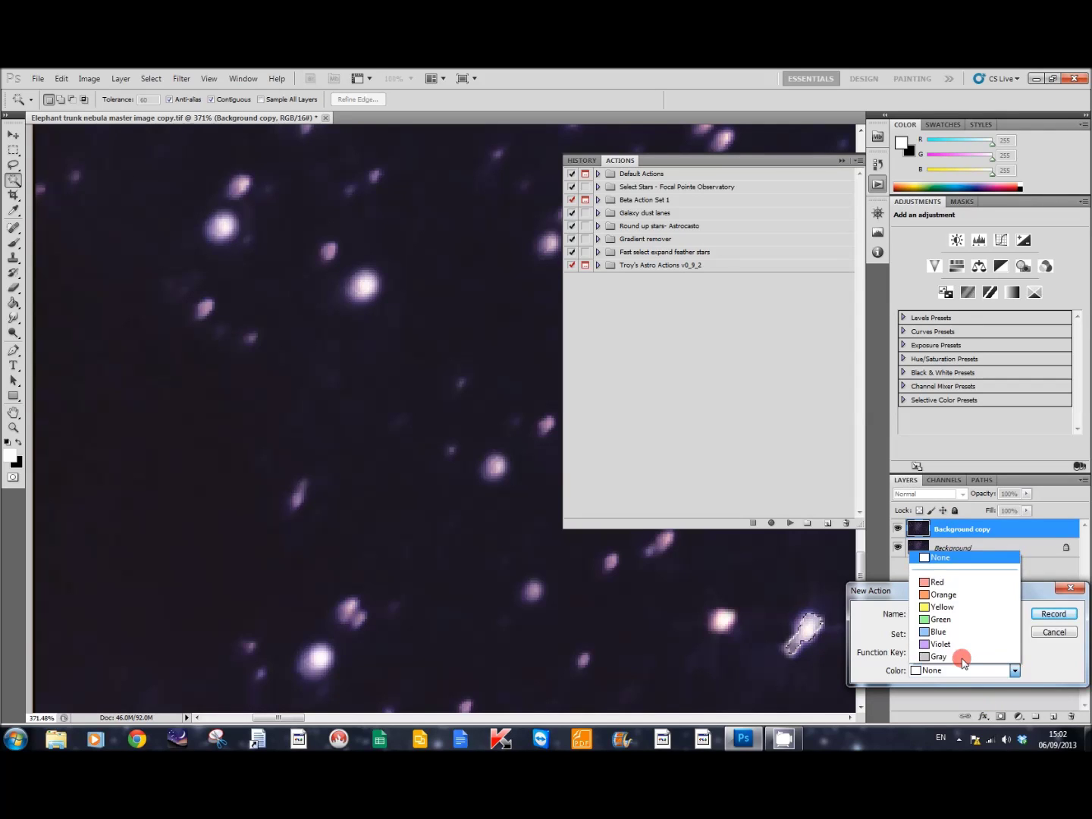
{"action": "left_click", "coordinate": [941, 631]}
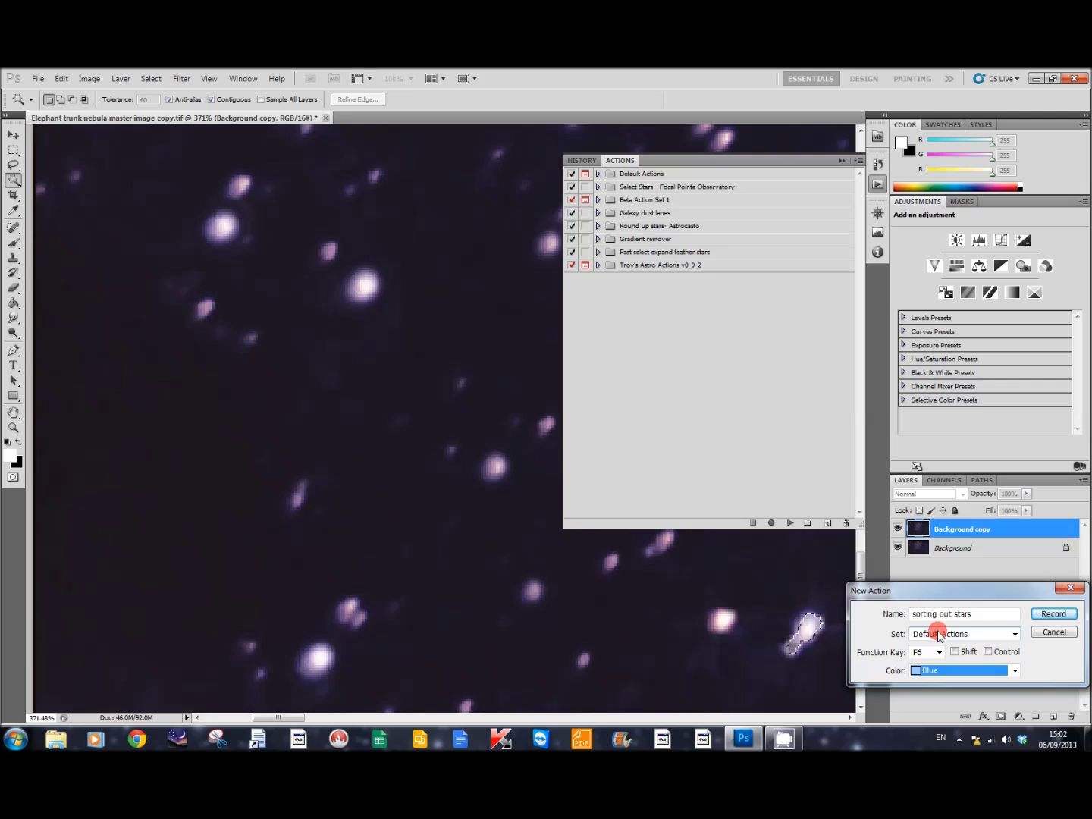
{"action": "left_click", "coordinate": [1049, 616]}
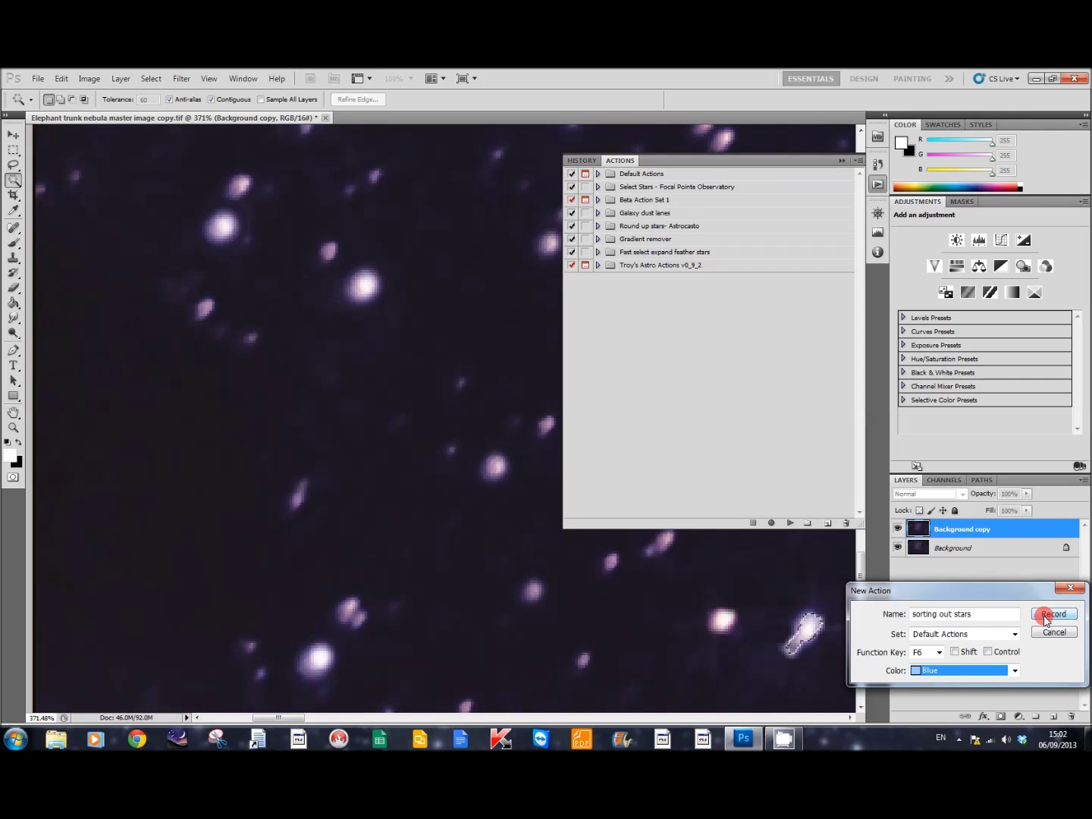
{"action": "left_click", "coordinate": [1046, 620]}
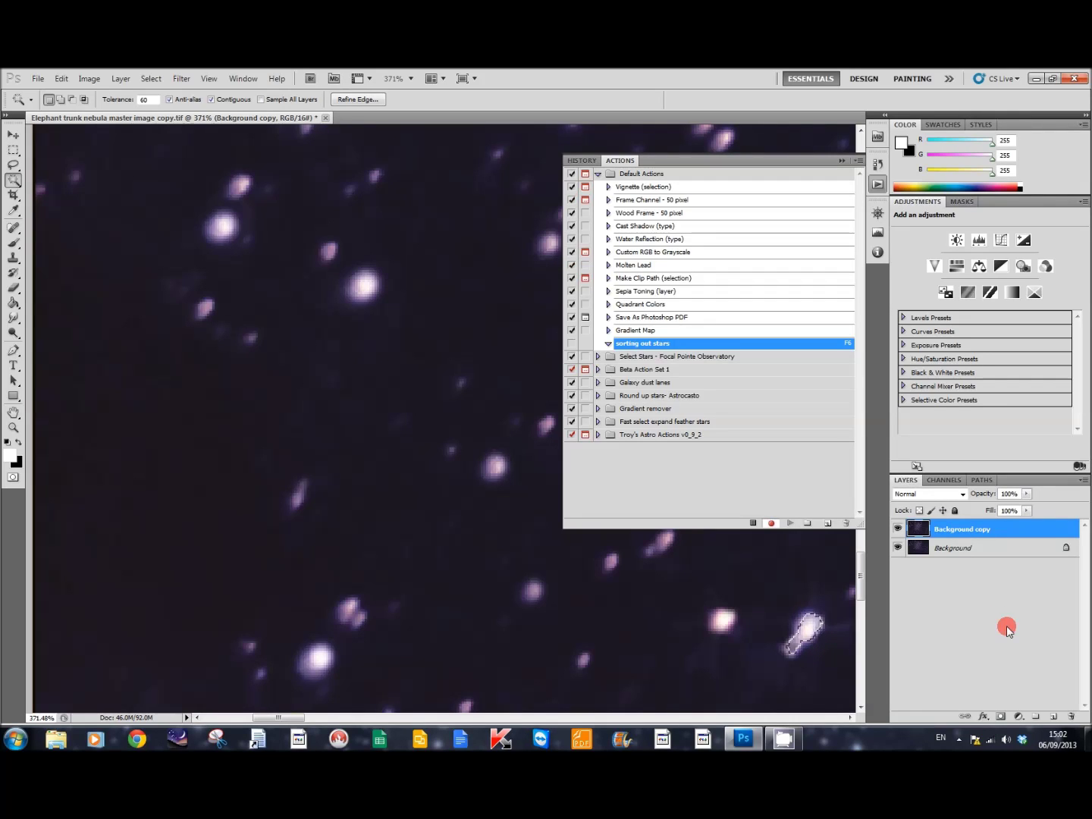
Step: Browse the Filter > Noise menu and close it without applying a filter
{"action": "left_click", "coordinate": [231, 103]}
{"action": "left_click", "coordinate": [181, 78]}
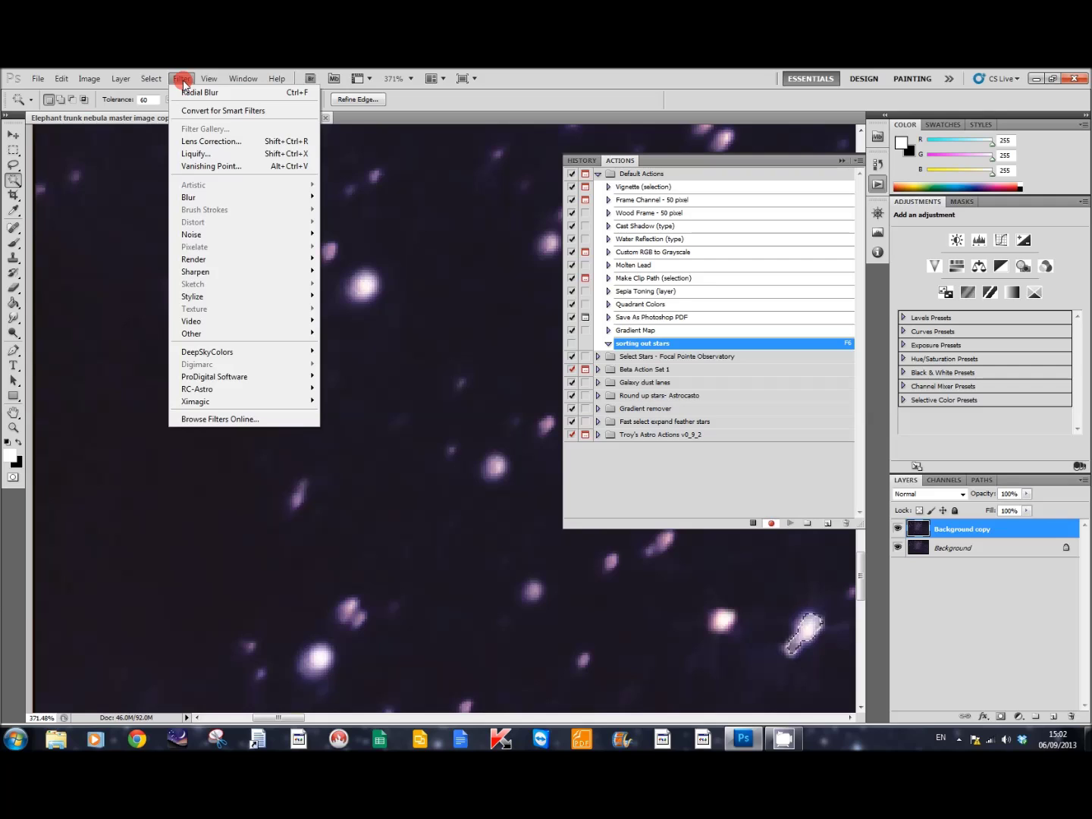
{"action": "left_click", "coordinate": [192, 235]}
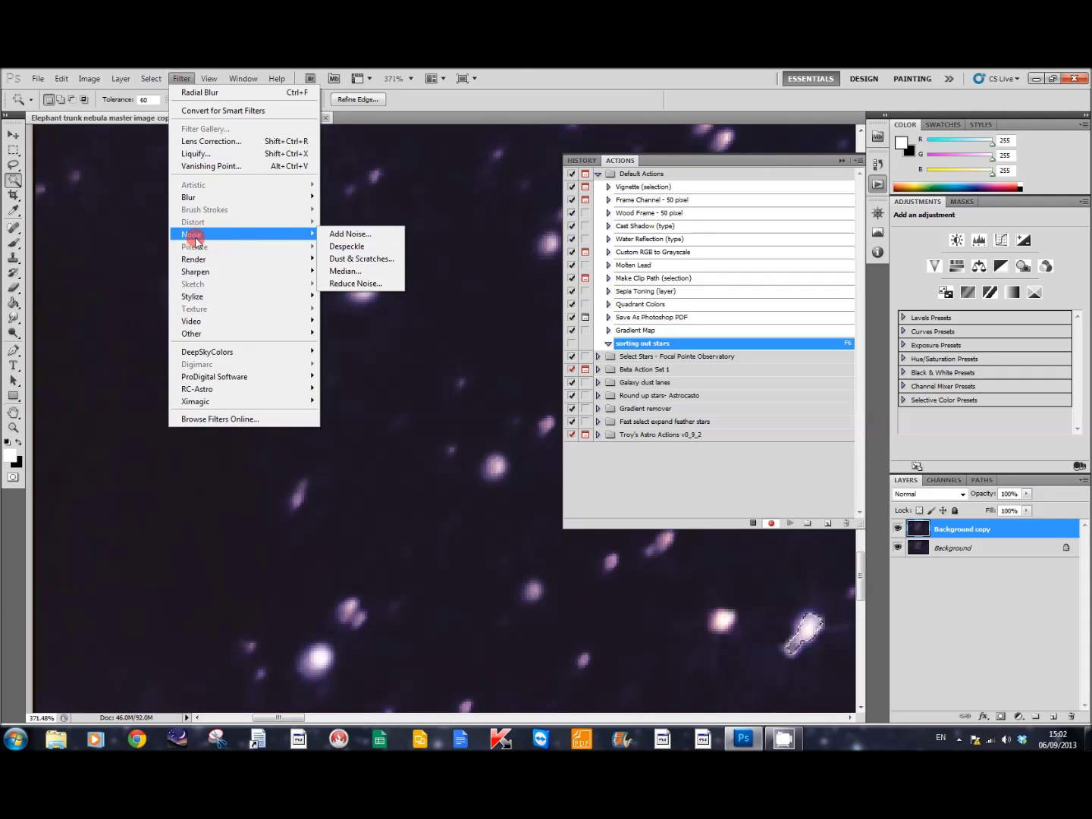
{"action": "left_click", "coordinate": [460, 104]}
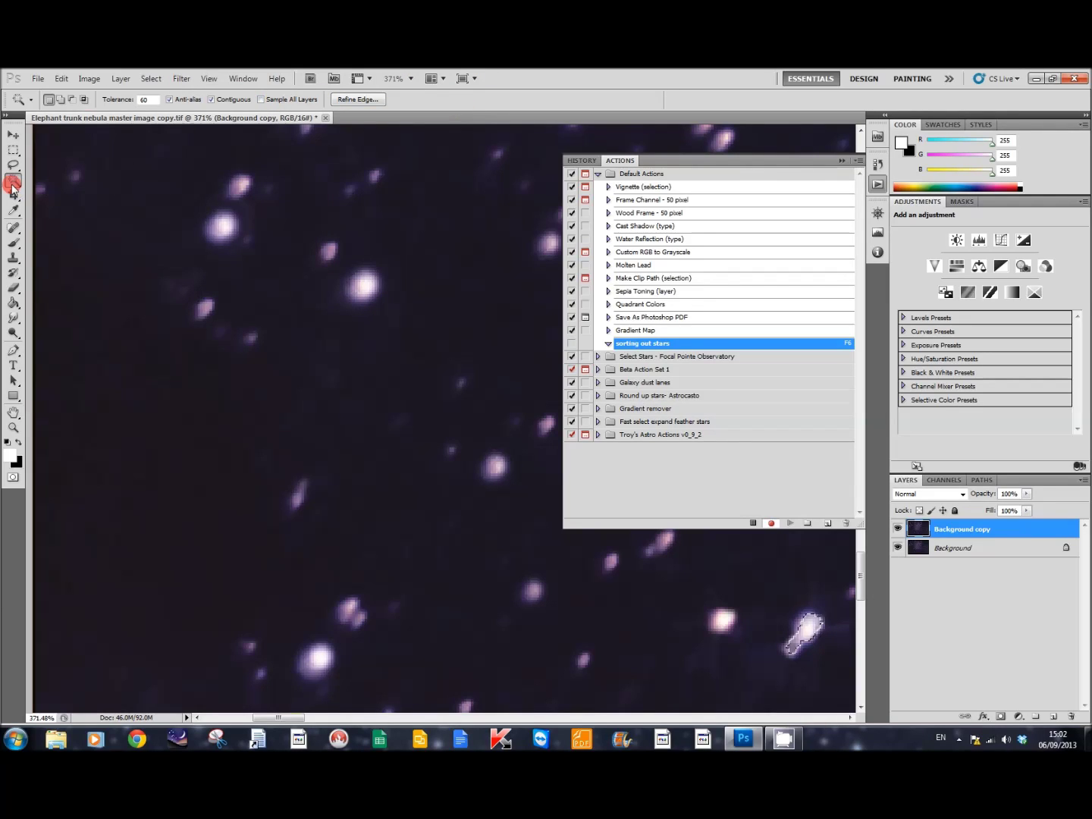
Step: With the Magic Wand, scroll down the image and select a star by its colour
{"action": "left_click", "coordinate": [12, 182]}
{"action": "scroll", "coordinate": [336, 363], "scroll_direction": "down", "scroll_amount": 4}
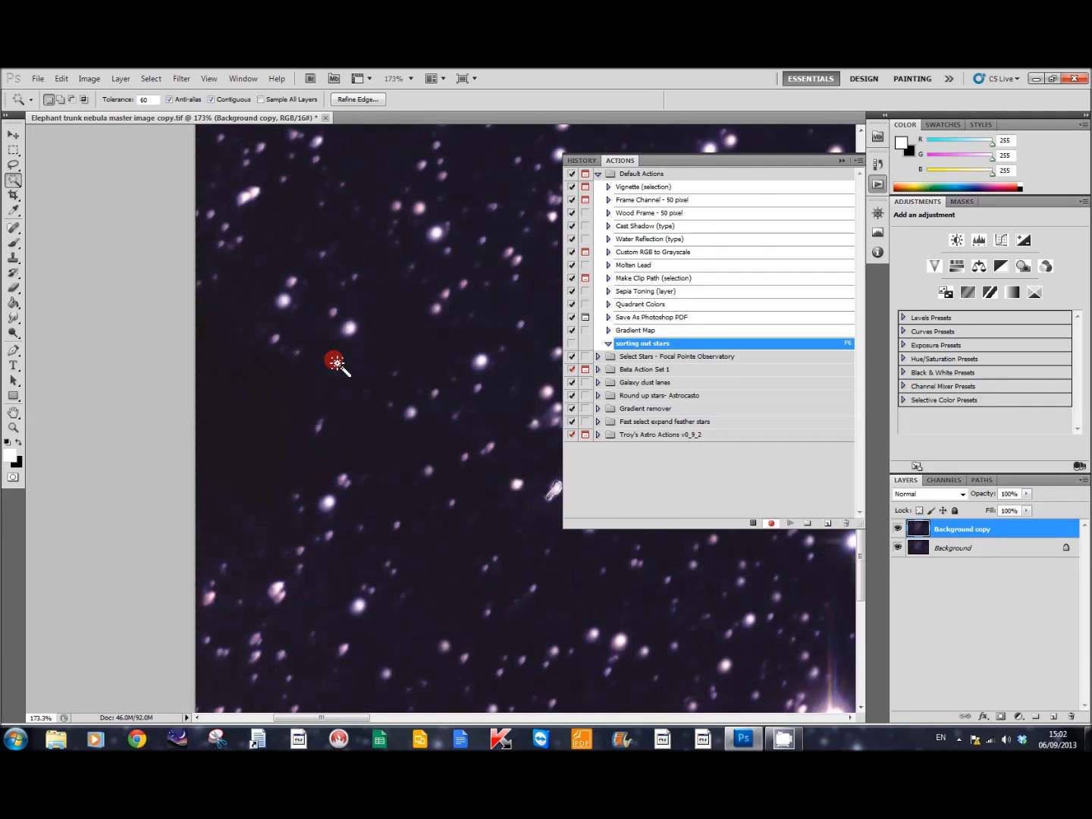
{"action": "scroll", "coordinate": [336, 362], "scroll_direction": "down", "scroll_amount": 2}
{"action": "scroll", "coordinate": [336, 358], "scroll_direction": "down", "scroll_amount": 2}
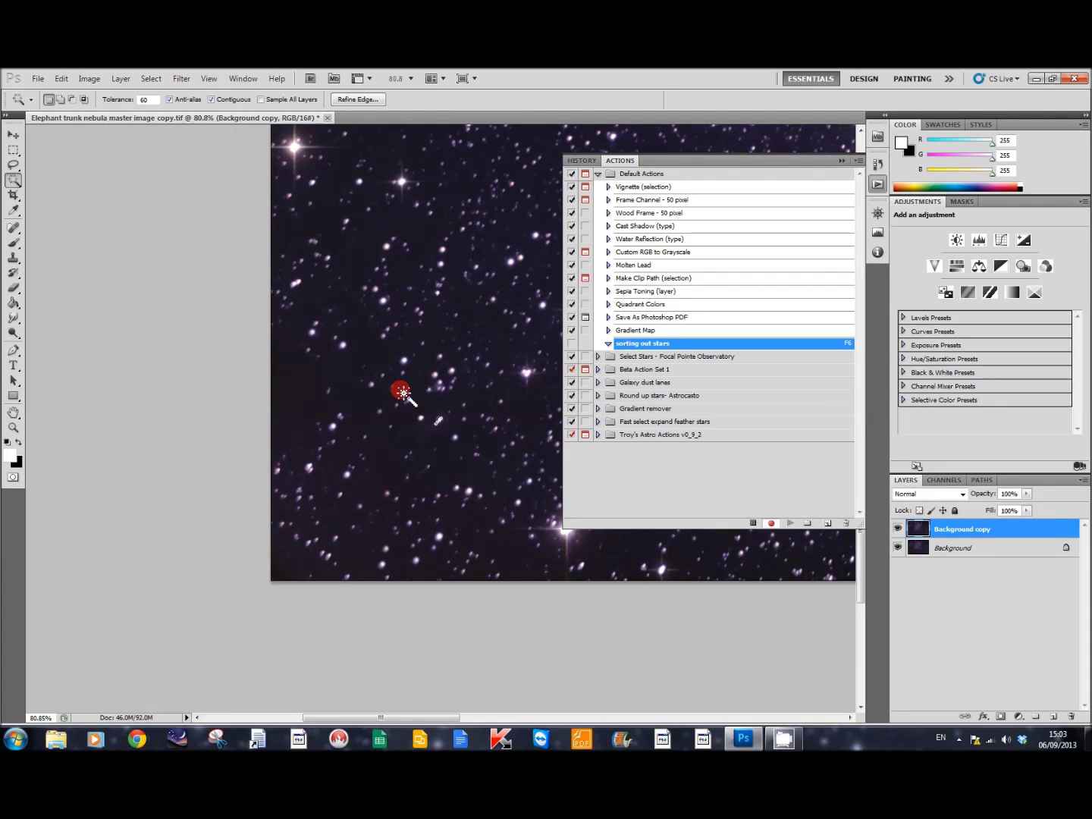
{"action": "left_click", "coordinate": [406, 362]}
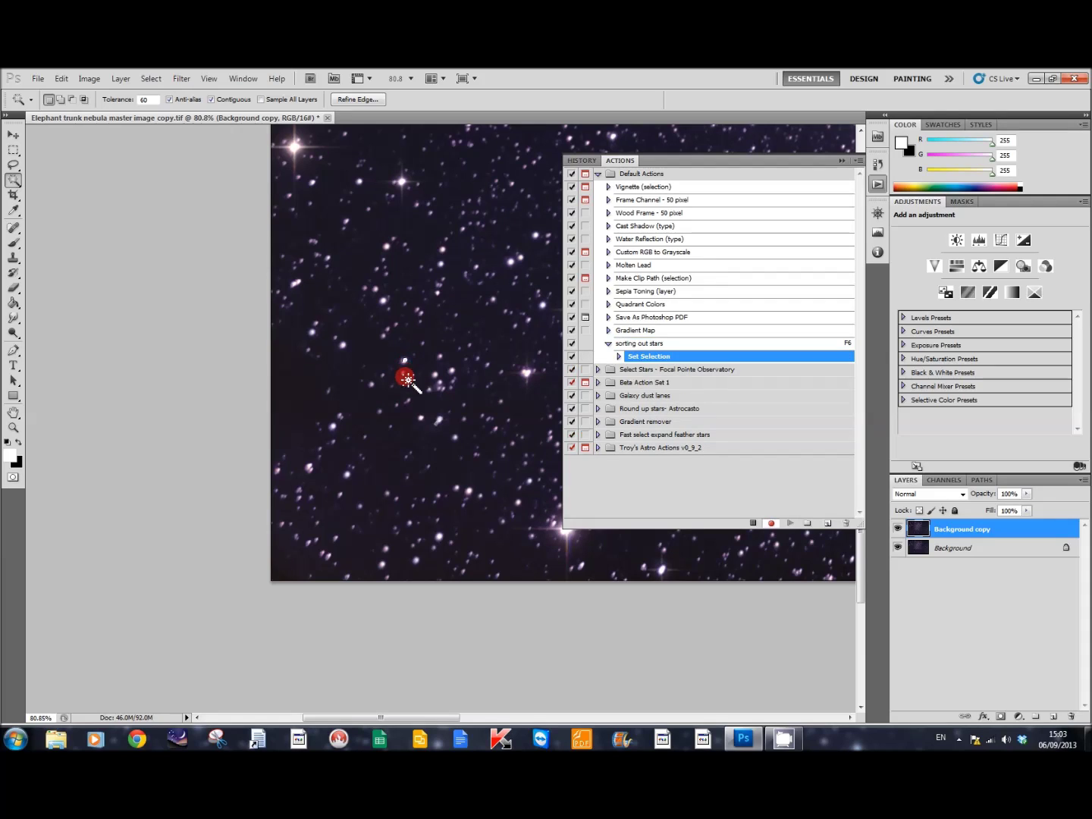
{"action": "scroll", "coordinate": [447, 440], "scroll_direction": "up", "scroll_amount": 5}
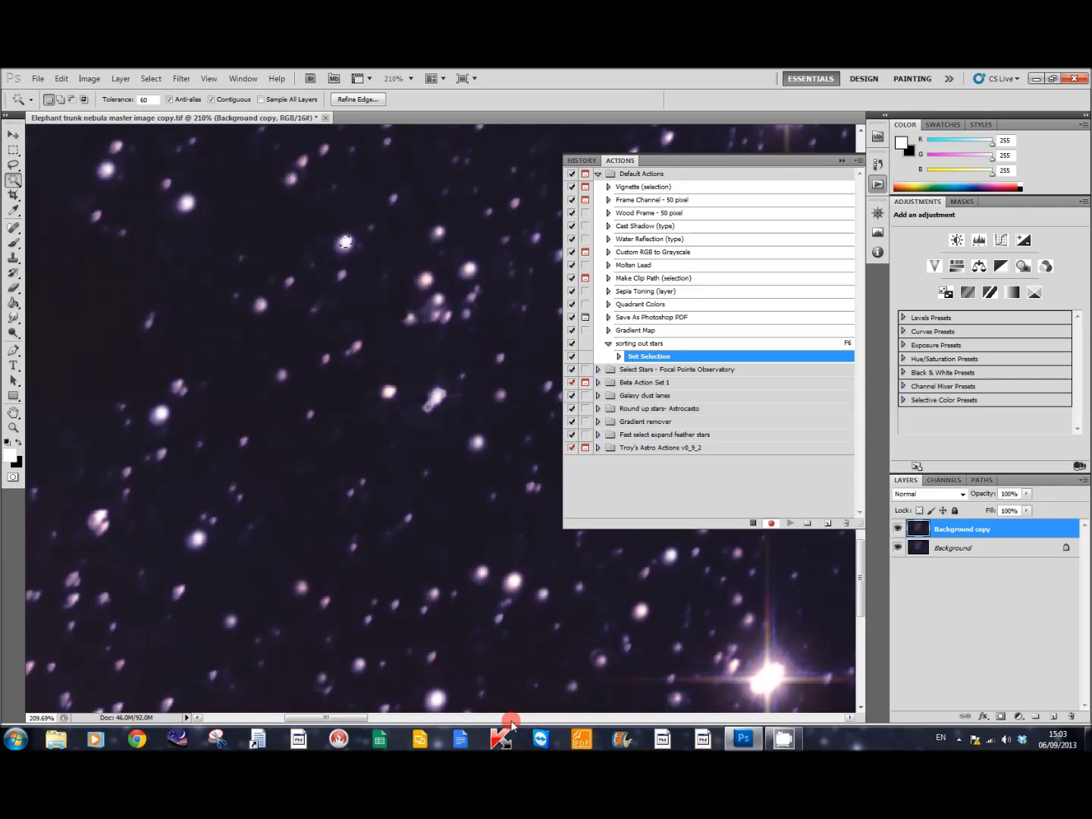
{"action": "left_click_drag", "start_coordinate": [859, 556], "coordinate": [864, 588]}
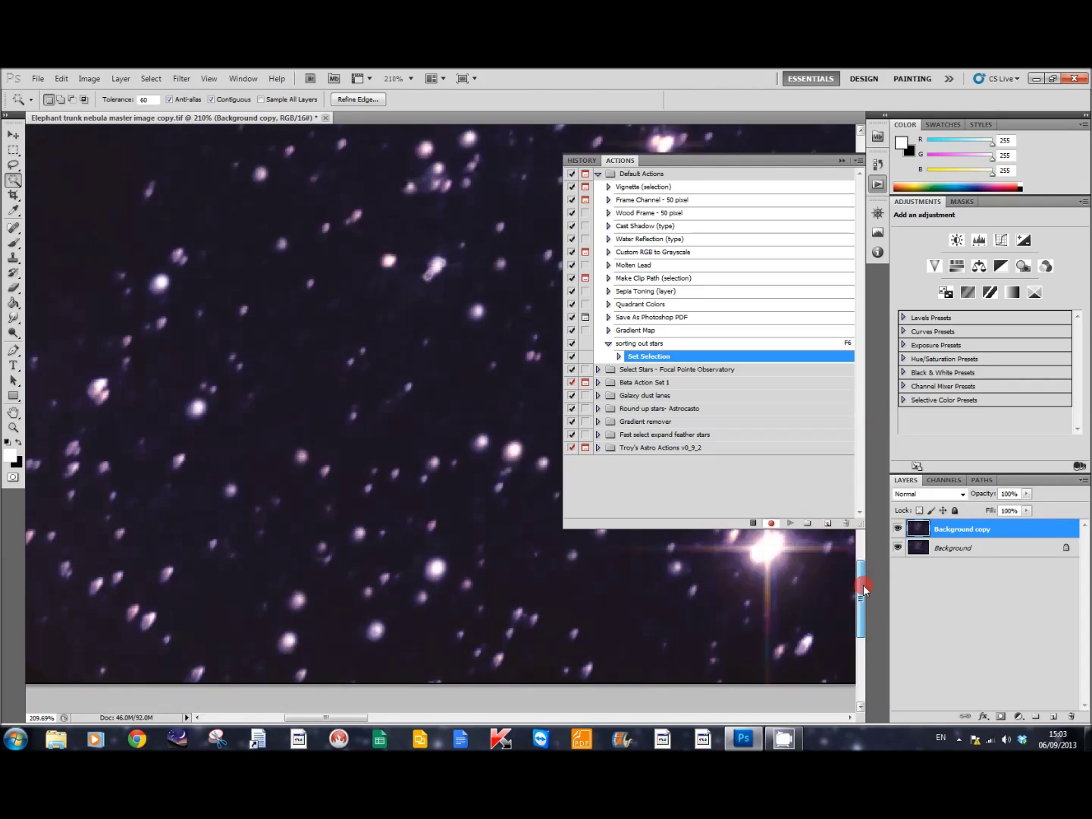
{"action": "scroll", "coordinate": [863, 588], "scroll_direction": "down", "scroll_amount": 1}
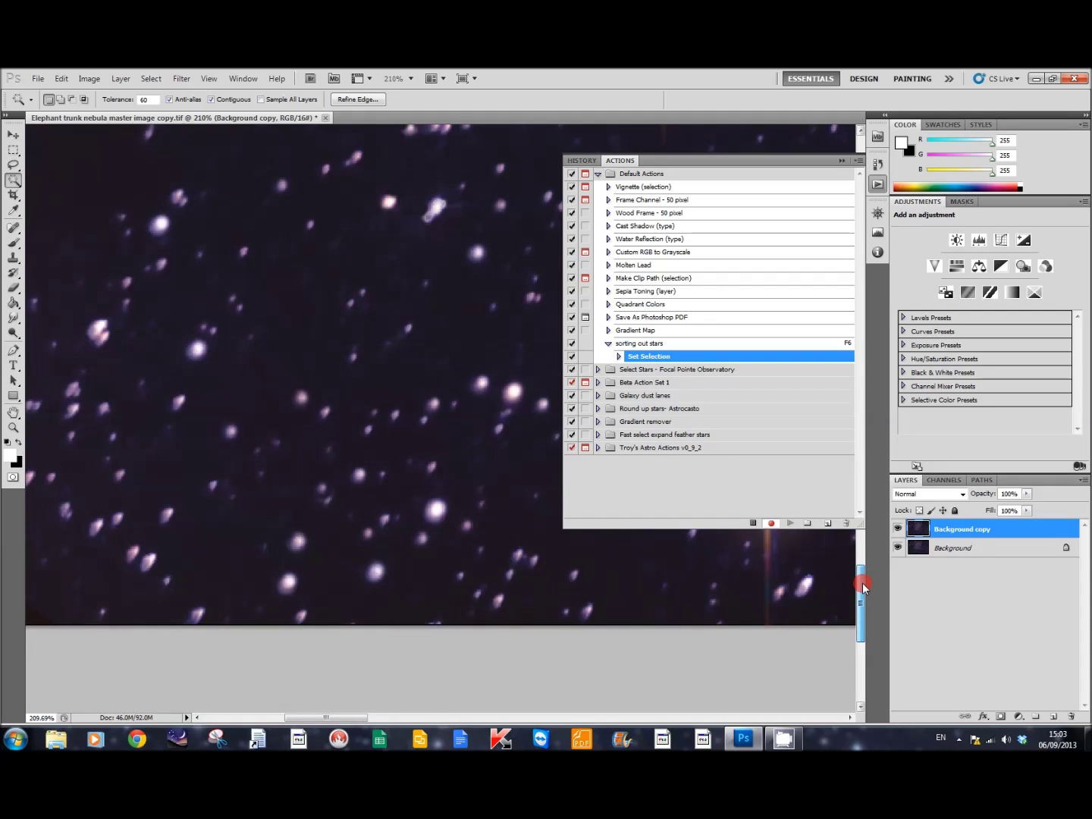
Step: Select the egg-shaped star near the bottom edge, add its remaining part, and resume recording
{"action": "left_click", "coordinate": [149, 564]}
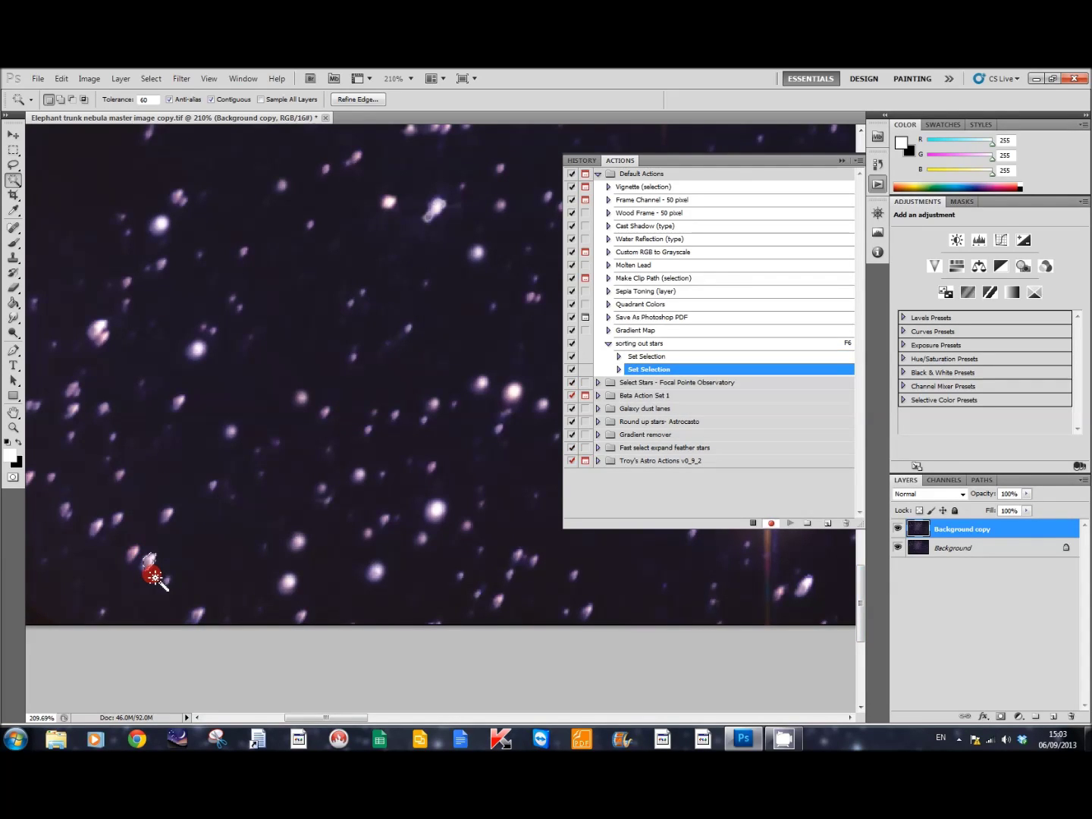
{"action": "left_click", "coordinate": [150, 563]}
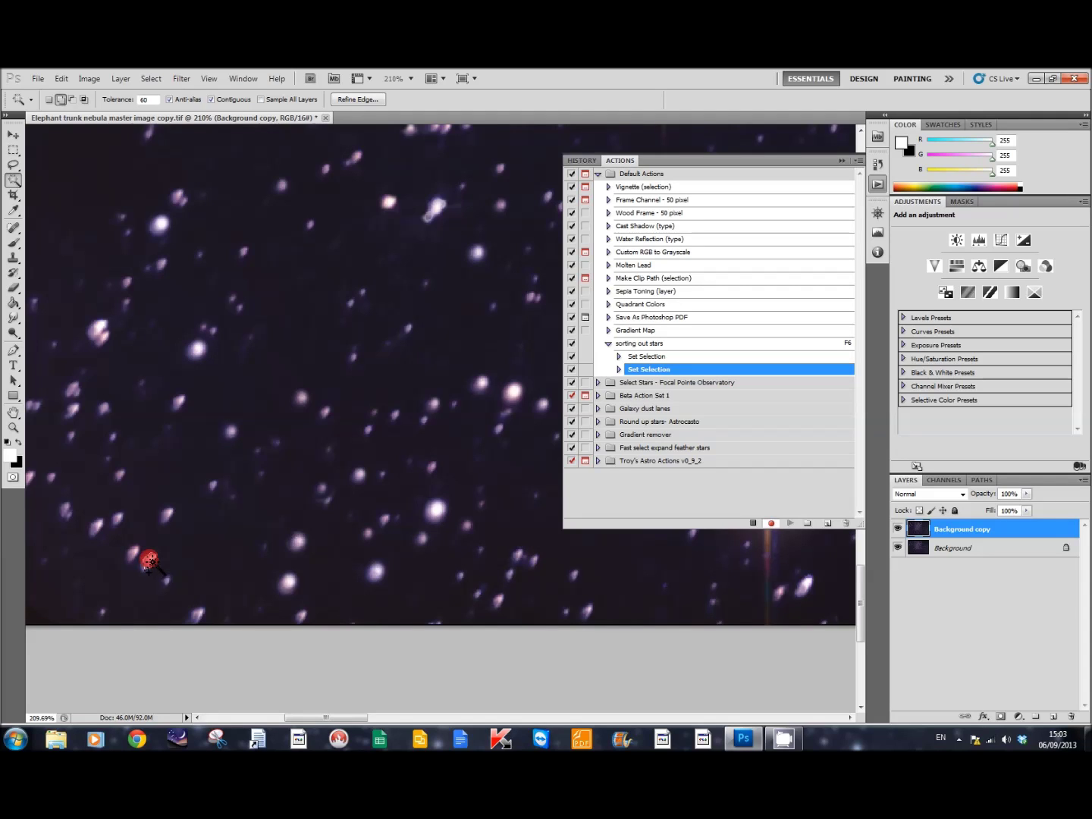
{"action": "left_click", "coordinate": [149, 563], "text": "shift"}
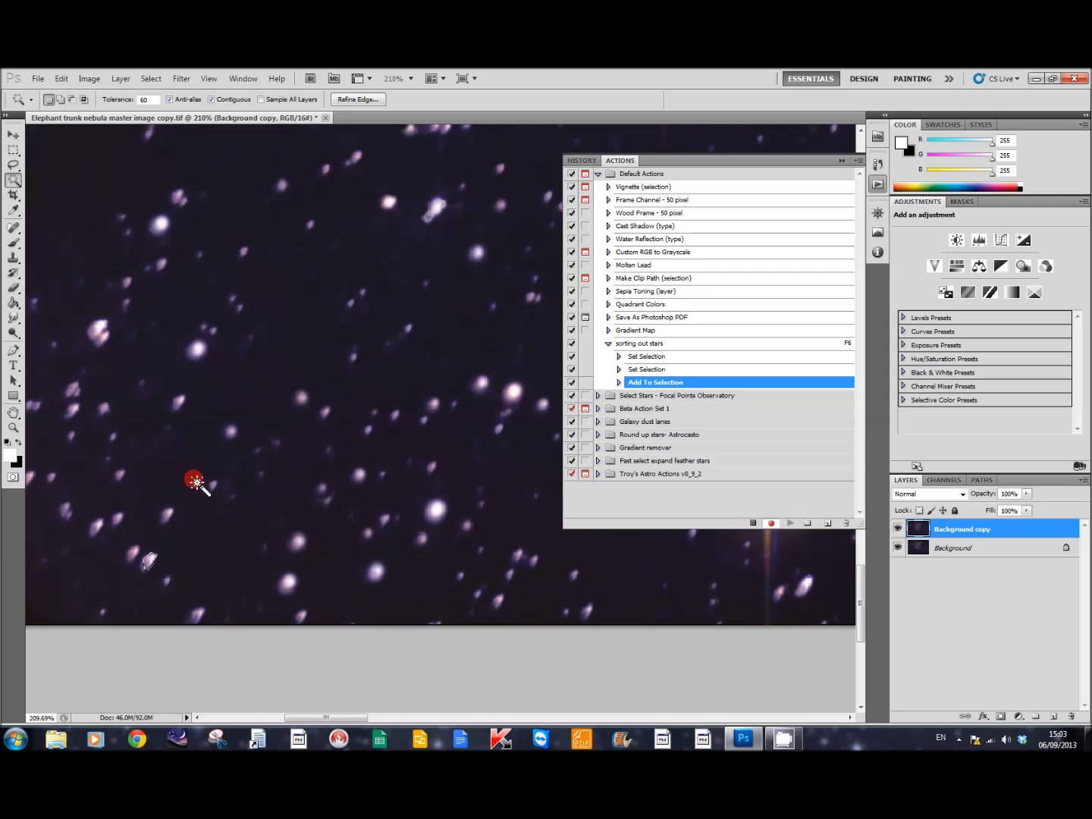
{"action": "left_click", "coordinate": [774, 525]}
Step: Expand the star's selection by 4 pixels
{"action": "left_click", "coordinate": [151, 78]}
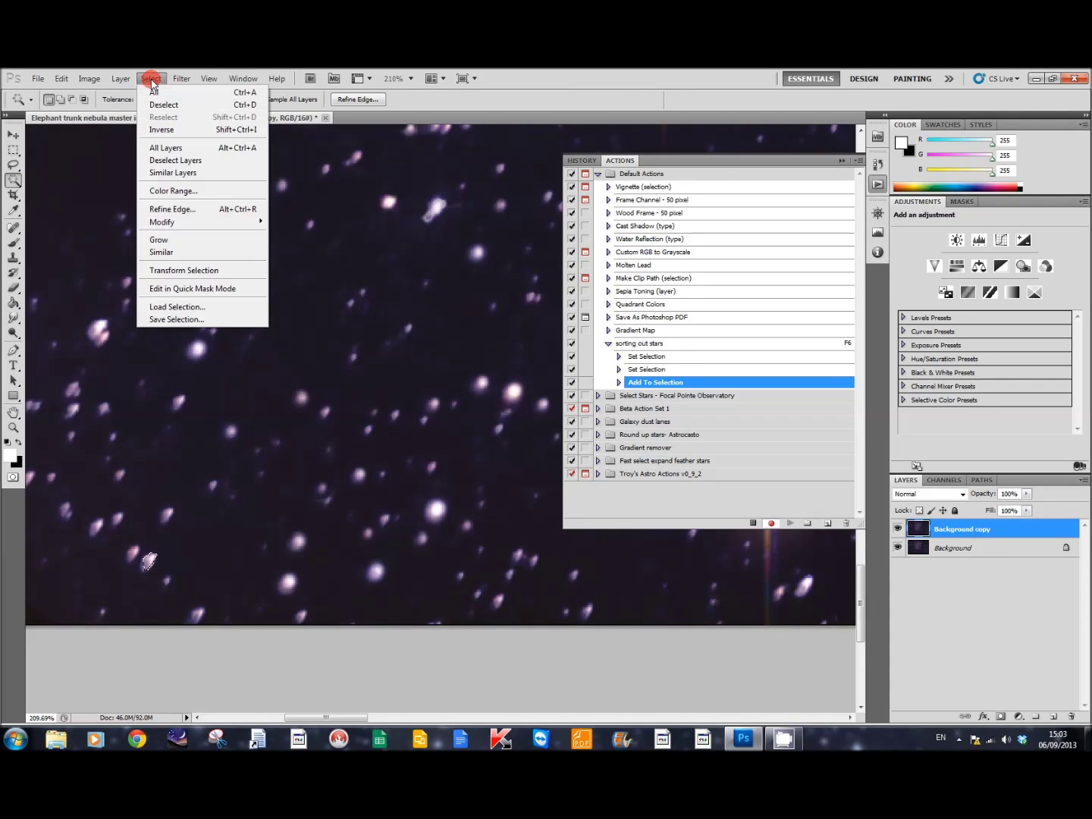
{"action": "left_click", "coordinate": [181, 221]}
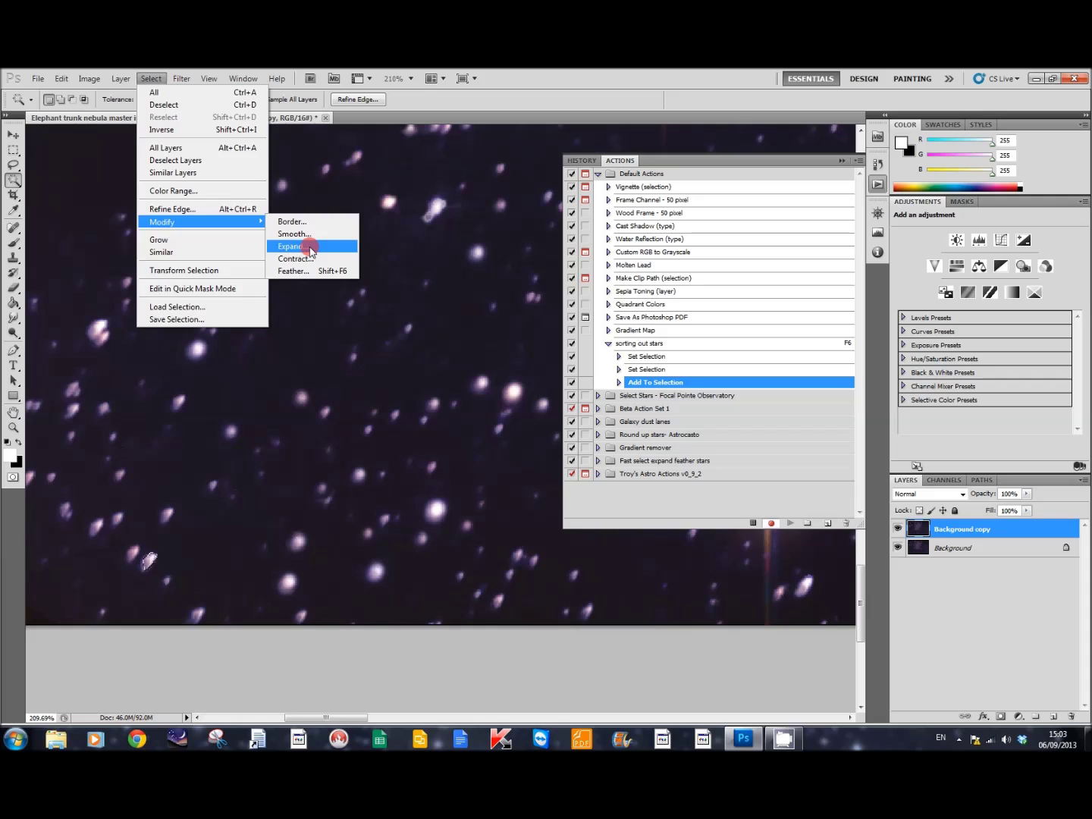
{"action": "left_click", "coordinate": [291, 248]}
{"action": "type", "text": "4"}
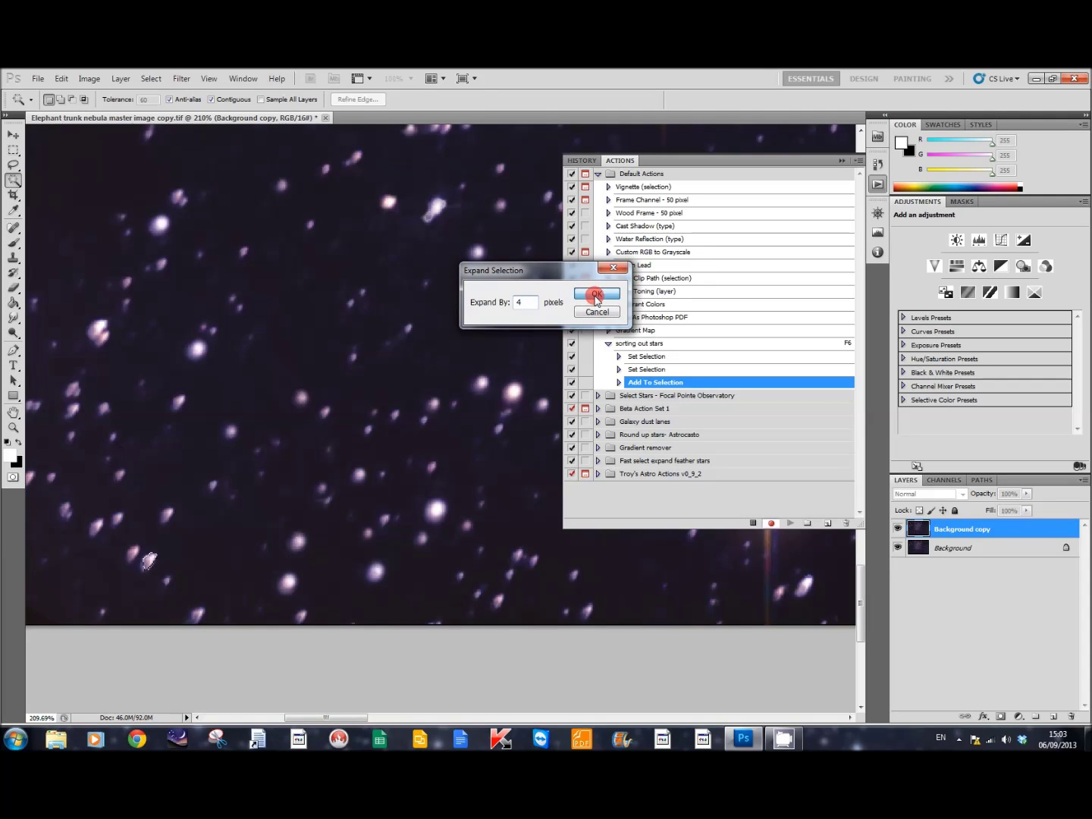
{"action": "left_click", "coordinate": [599, 288]}
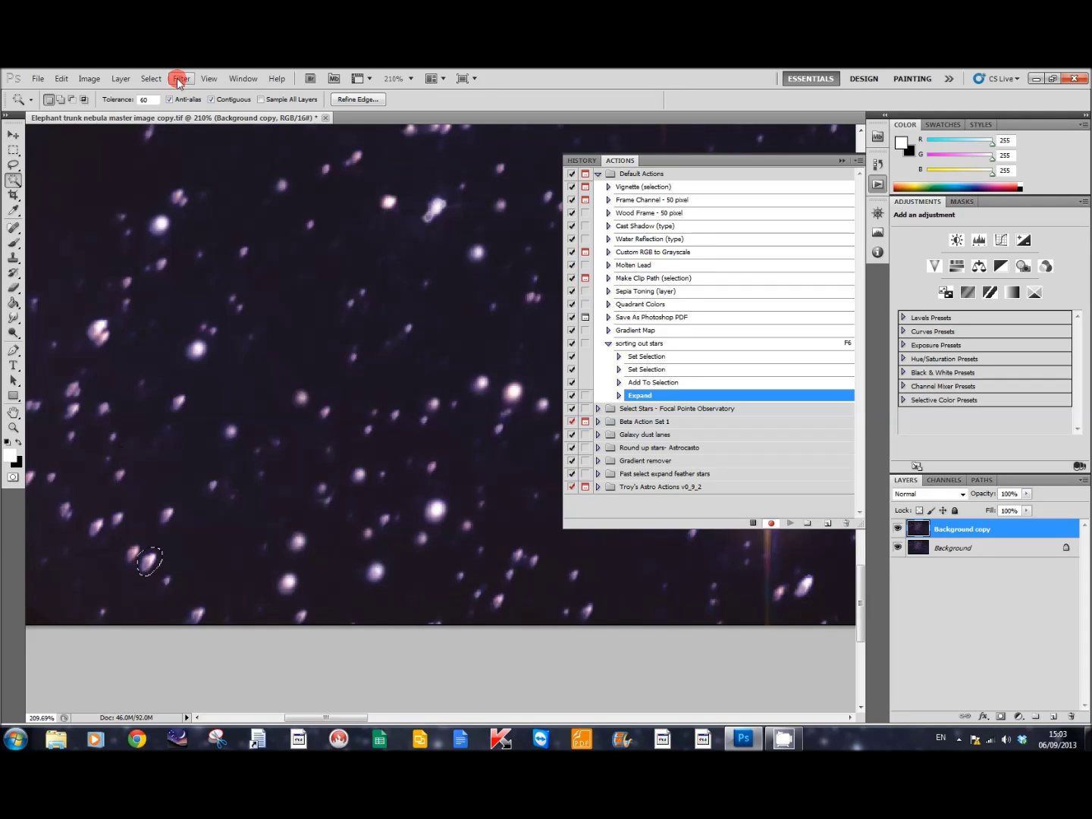
Step: Feather the expanded selection by 5 pixels
{"action": "left_click", "coordinate": [150, 79]}
{"action": "mouse_move", "coordinate": [258, 222]}
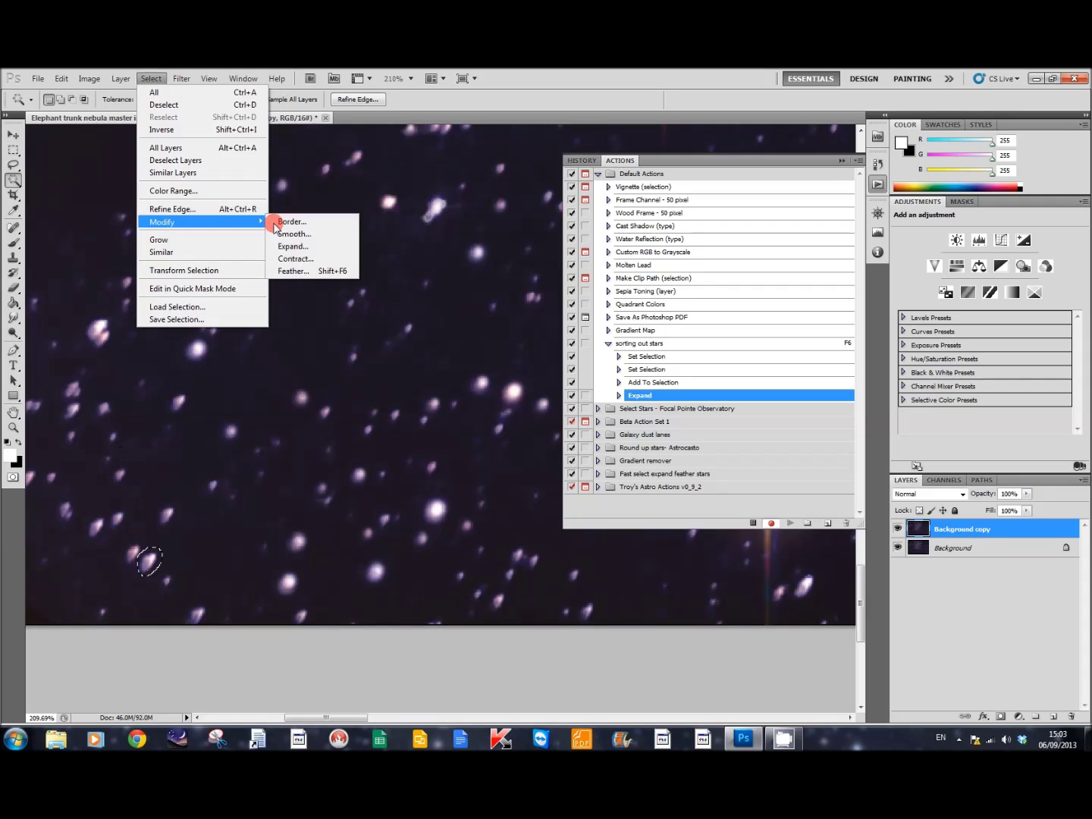
{"action": "left_click", "coordinate": [308, 270]}
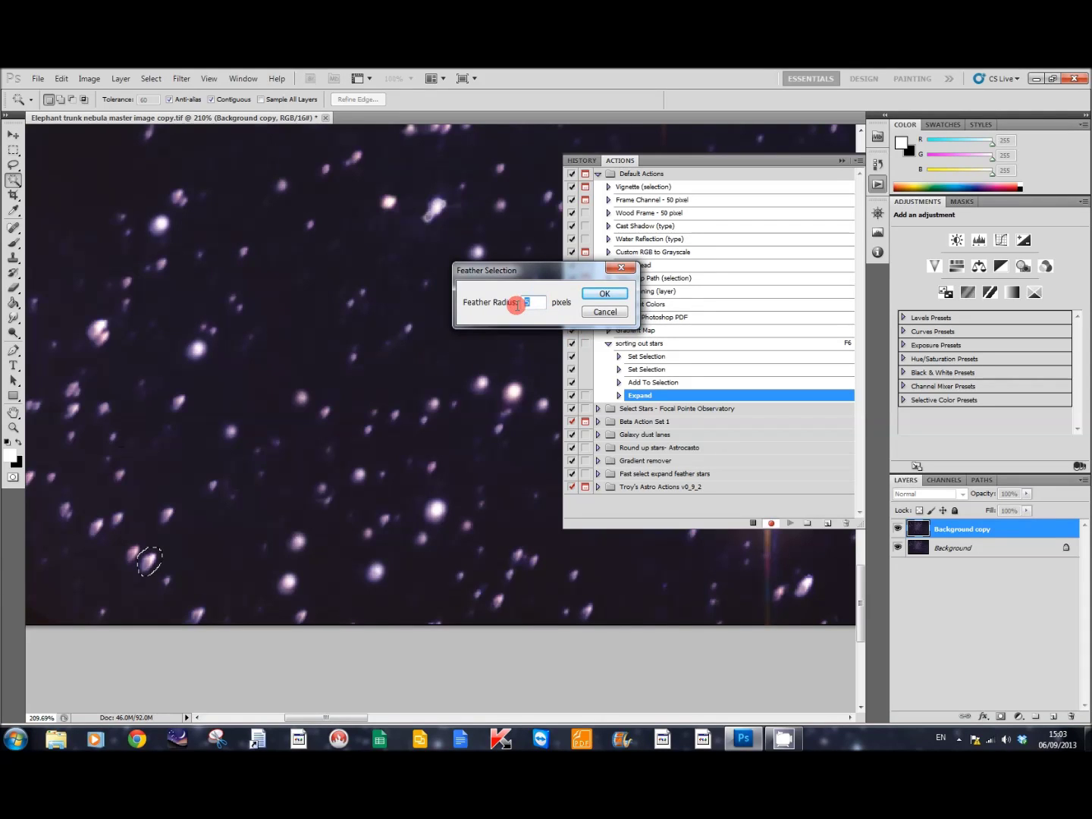
{"action": "left_click", "coordinate": [599, 296]}
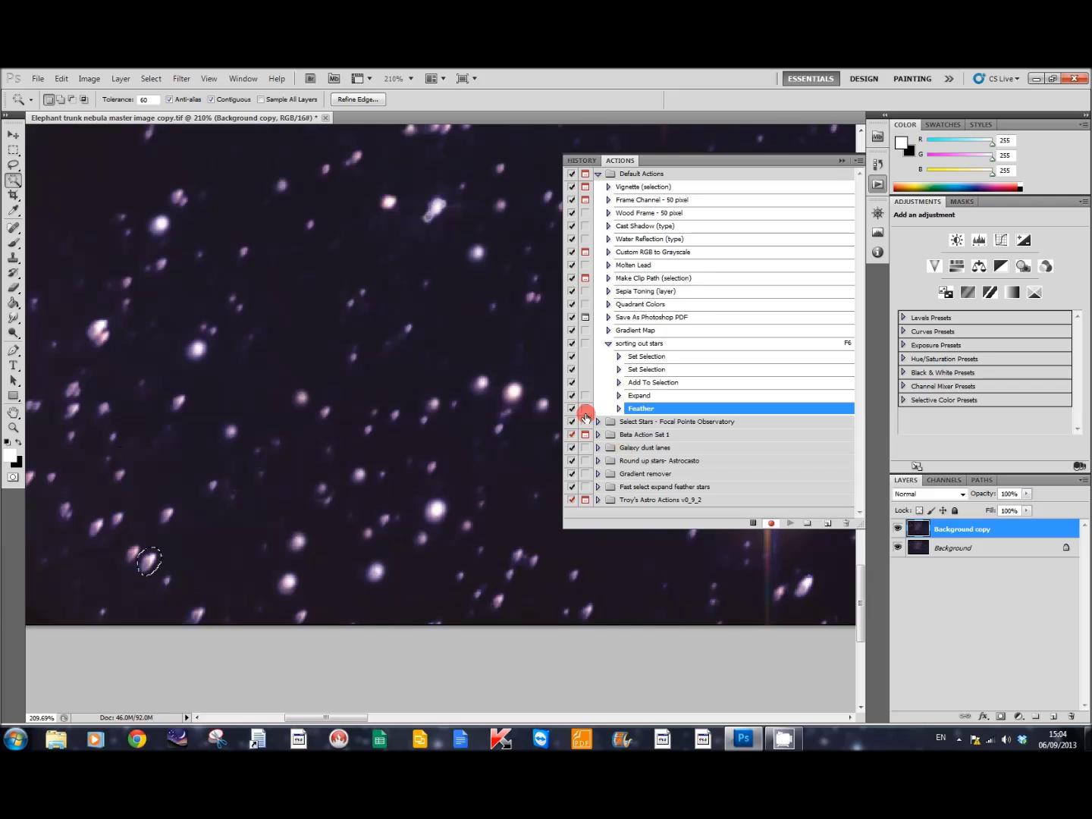
Step: Apply a Spin, Best quality radial blur to the selected star as the action's next recorded step
{"action": "left_click", "coordinate": [182, 79]}
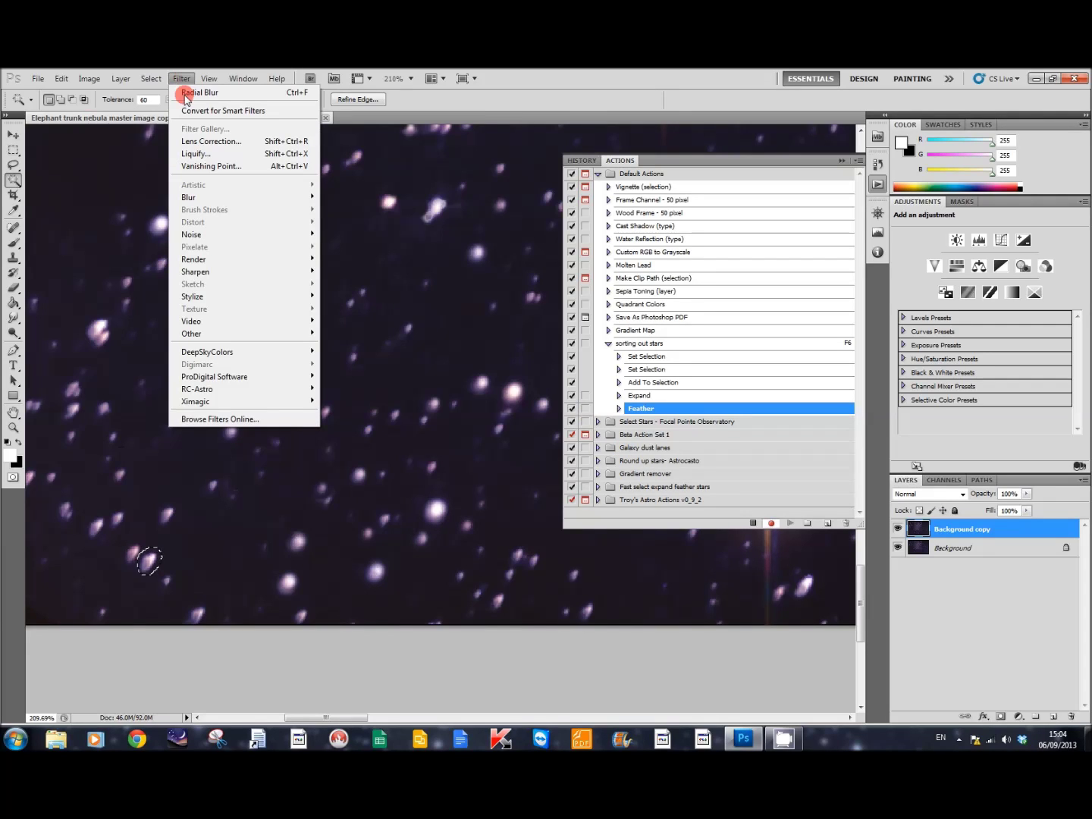
{"action": "mouse_move", "coordinate": [202, 200]}
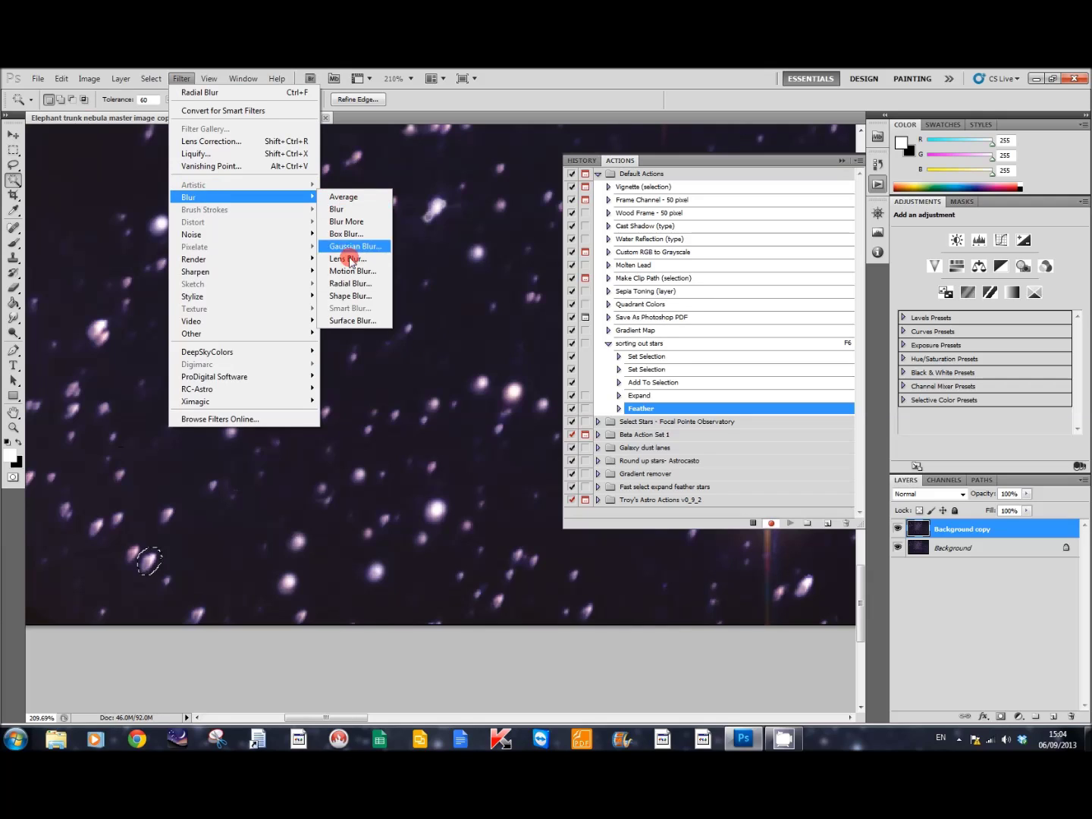
{"action": "left_click", "coordinate": [350, 283]}
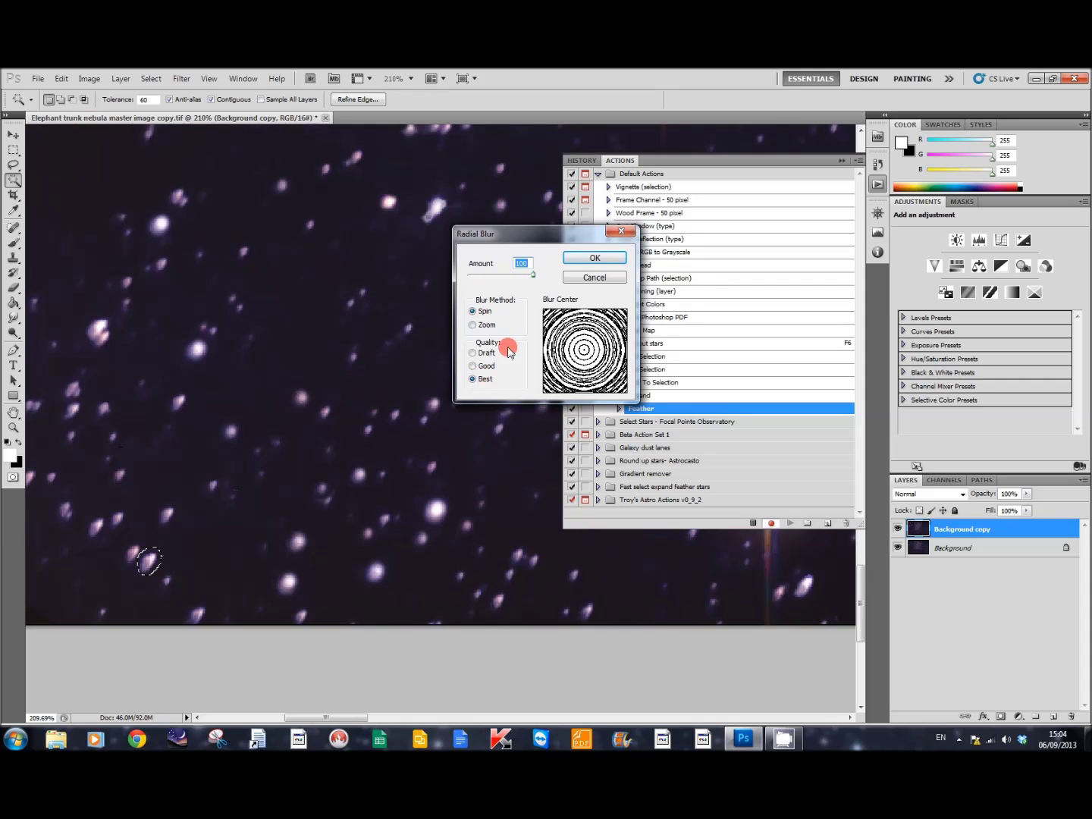
{"action": "left_click", "coordinate": [578, 260]}
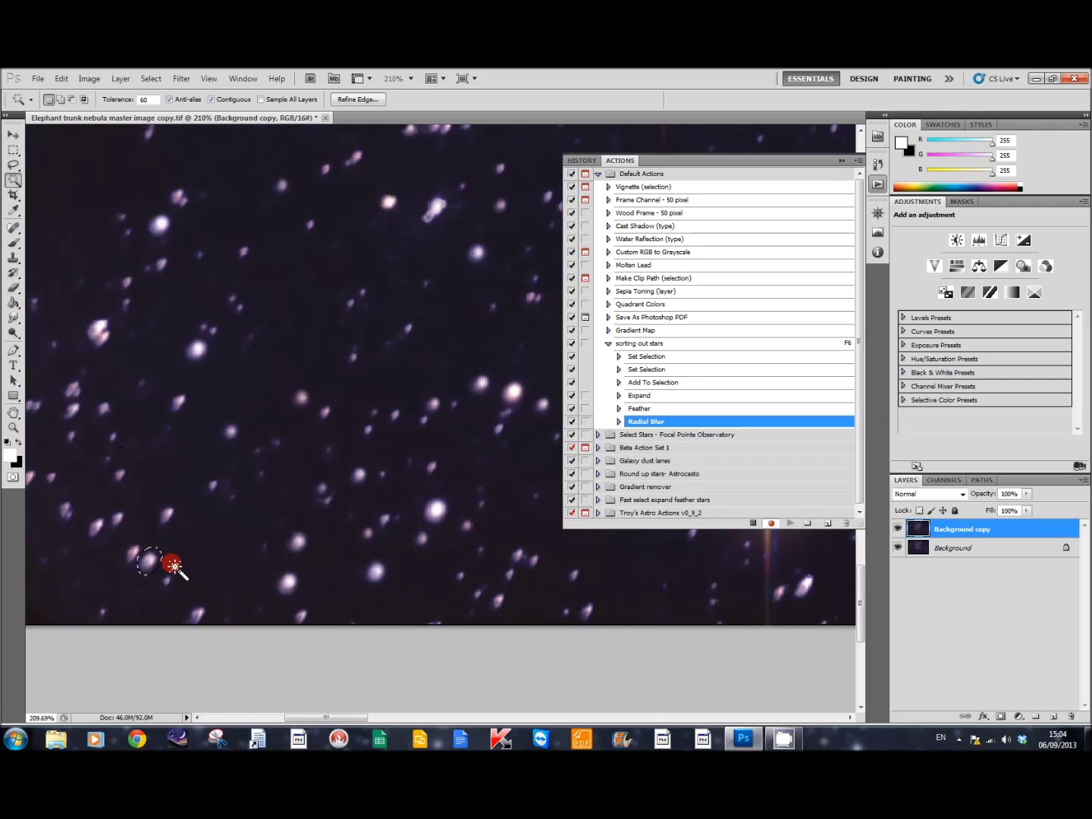
{"action": "left_click", "coordinate": [141, 570]}
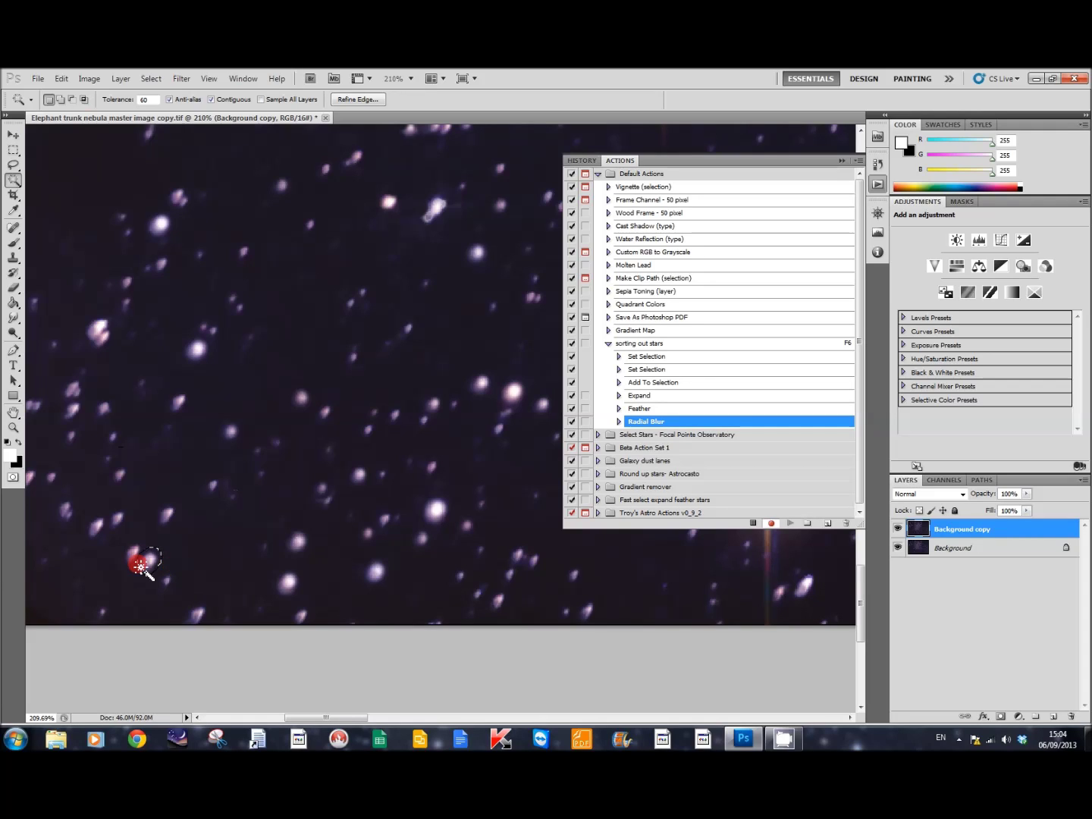
Step: Stop recording and collapse the sorting out stars action to hide its six steps
{"action": "left_click", "coordinate": [754, 523]}
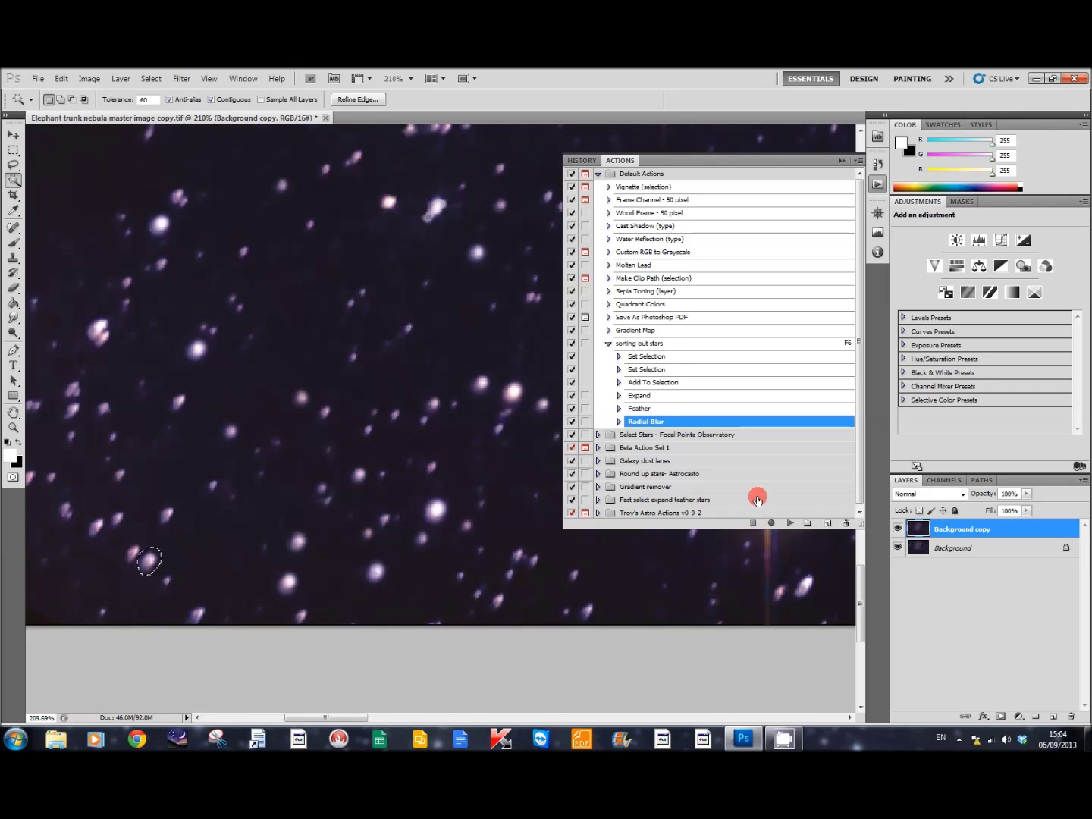
{"action": "left_click", "coordinate": [610, 345]}
{"action": "left_click", "coordinate": [609, 344]}
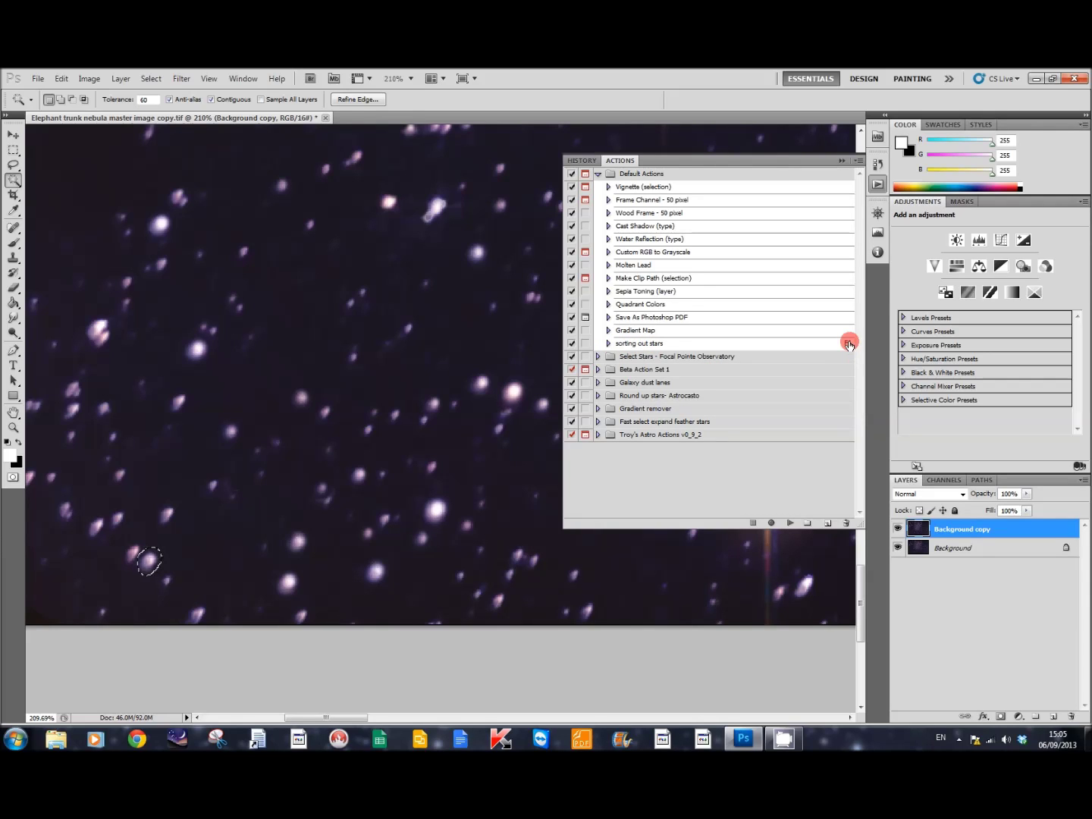
Step: Magic-wand the small egg-shaped star left of centre and play 'sorting out stars' from its first Set Selection step
{"action": "left_click", "coordinate": [610, 345]}
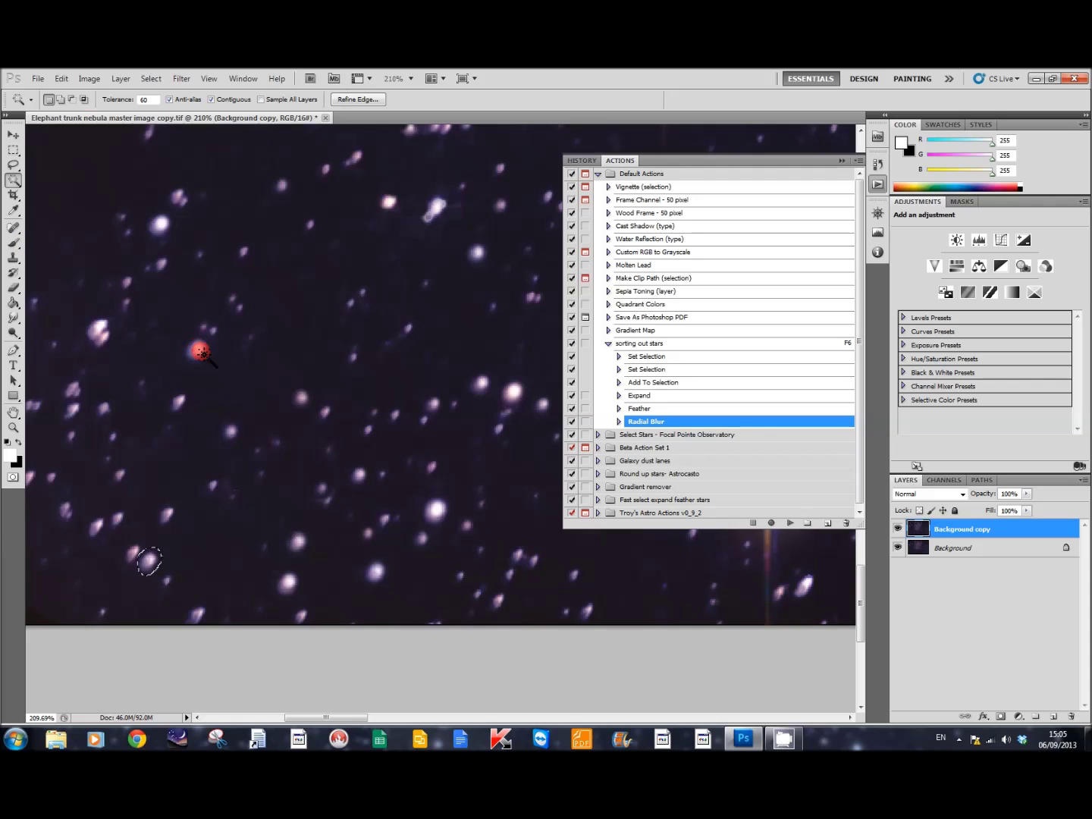
{"action": "left_click", "coordinate": [181, 403]}
{"action": "left_click", "coordinate": [652, 357]}
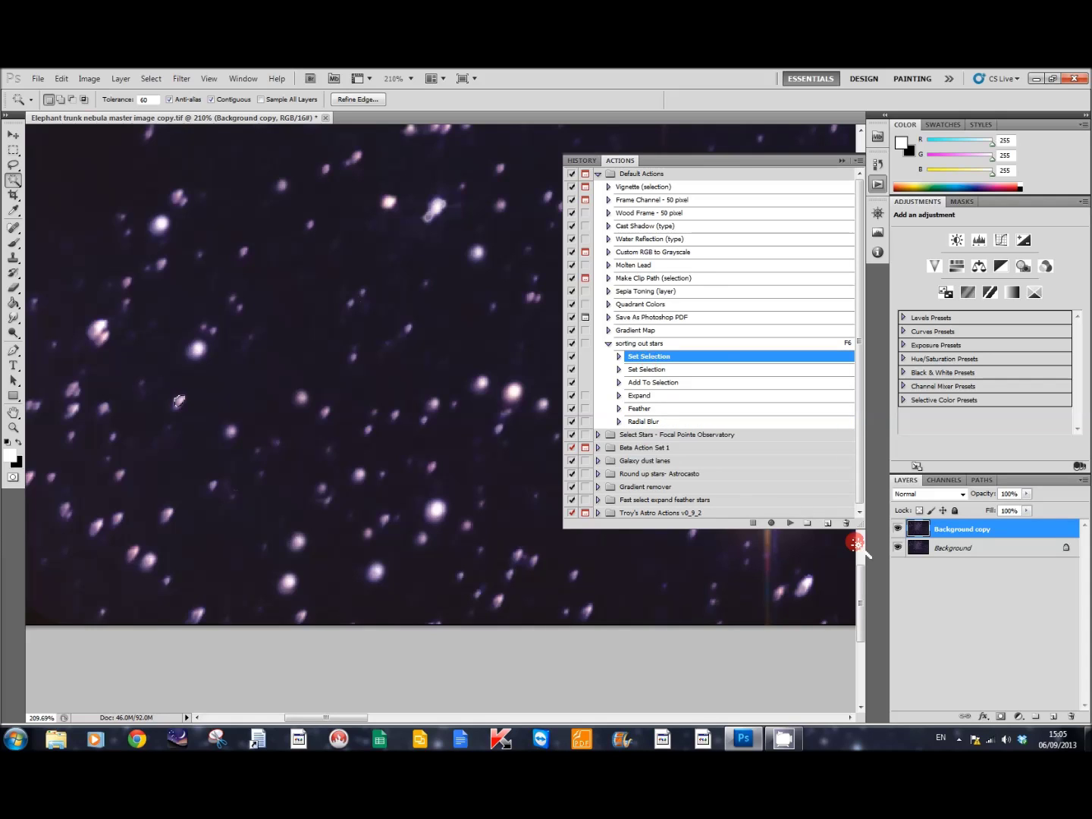
{"action": "left_click", "coordinate": [790, 524]}
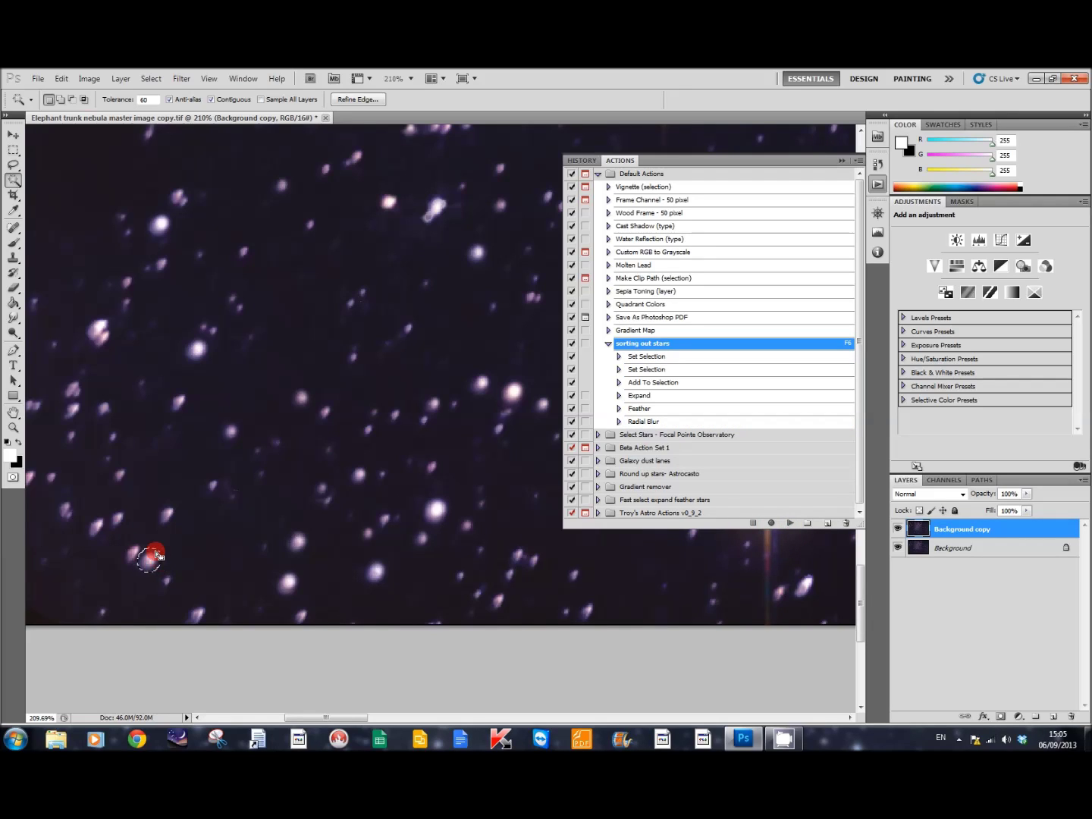
Step: Reselect the star and inspect the recorded Set Selection and Add To Selection step details
{"action": "left_click", "coordinate": [180, 400]}
{"action": "left_click", "coordinate": [619, 357]}
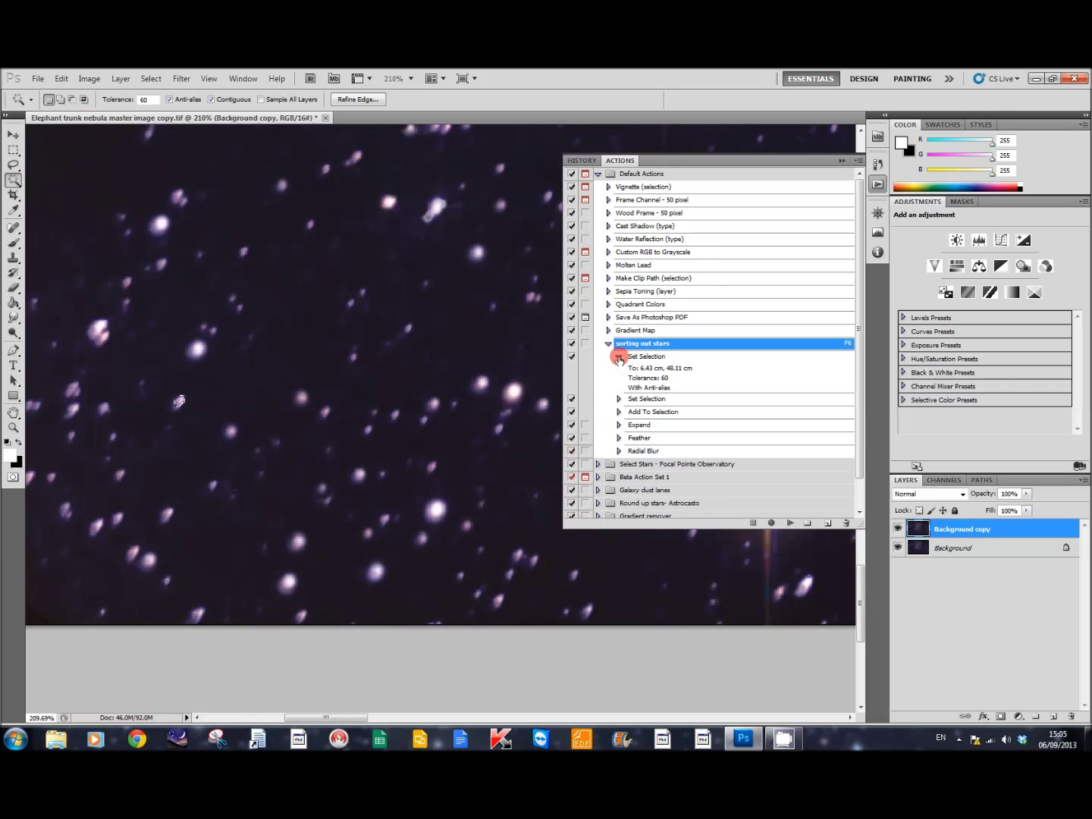
{"action": "left_click", "coordinate": [619, 357]}
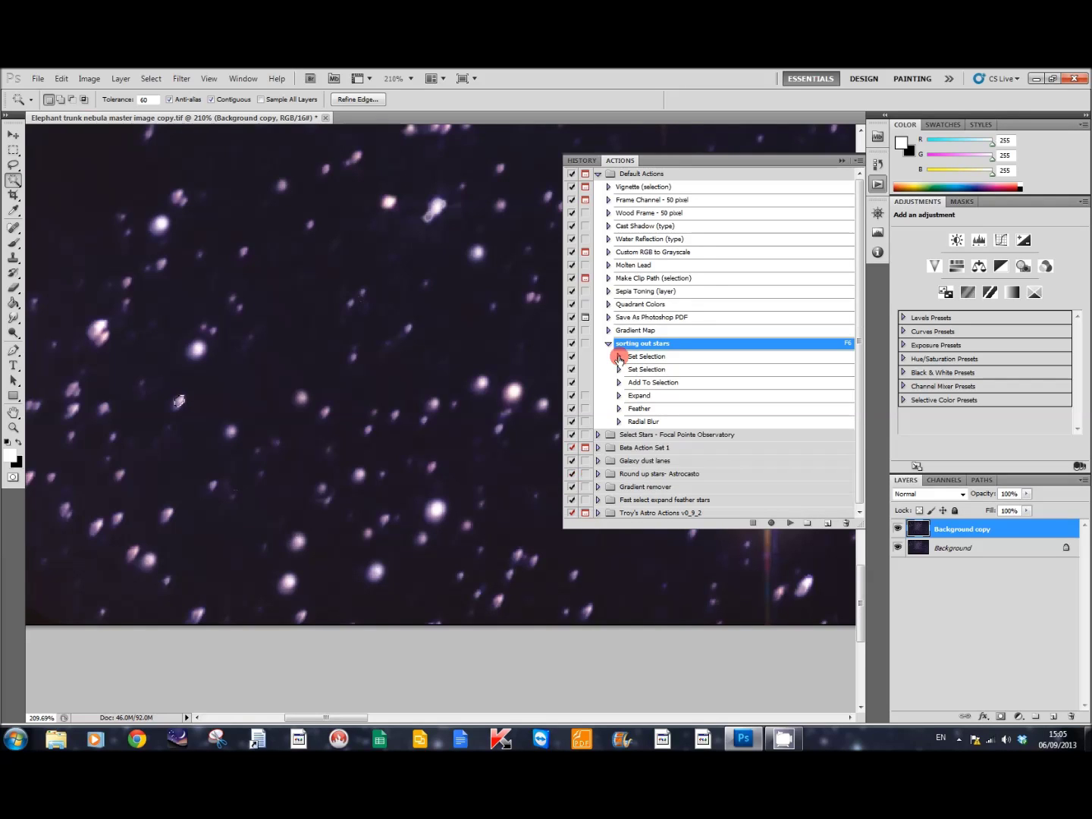
{"action": "left_click", "coordinate": [619, 369]}
{"action": "left_click", "coordinate": [618, 370]}
{"action": "left_click", "coordinate": [619, 383]}
{"action": "left_click", "coordinate": [619, 385]}
Step: Play the action from its Expand step to expand, feather and radial-blur the star
{"action": "left_click", "coordinate": [619, 396]}
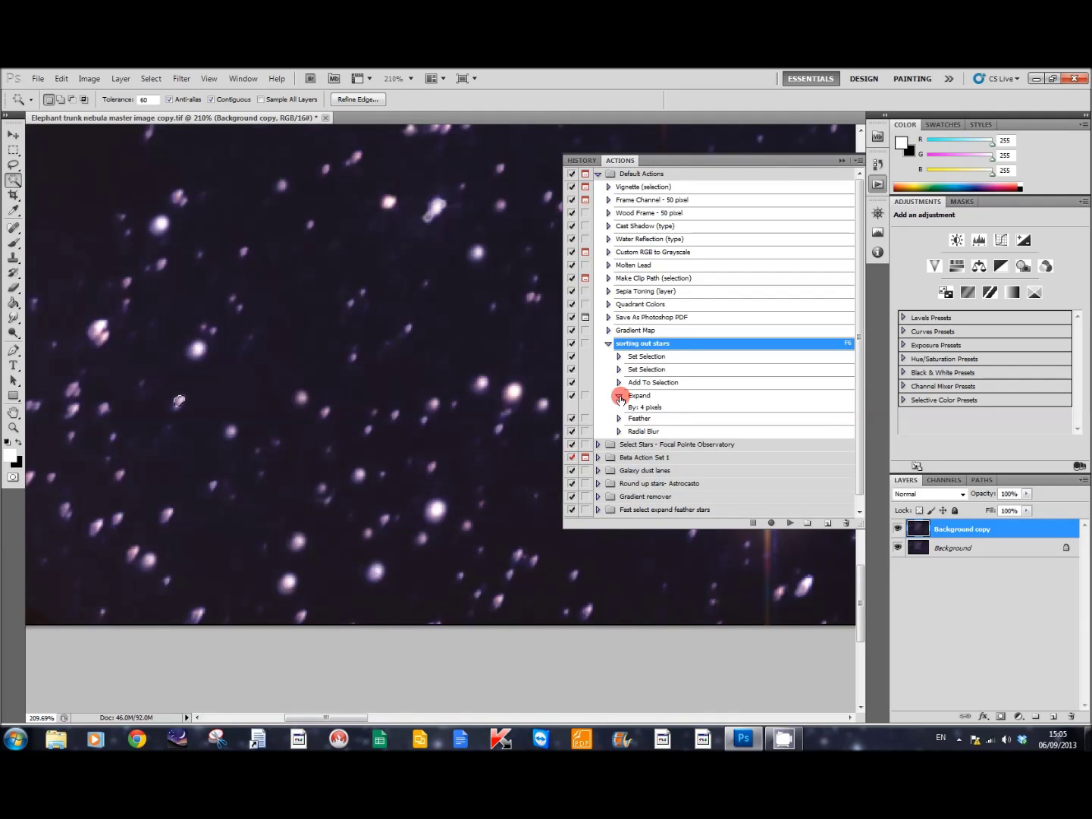
{"action": "left_click", "coordinate": [666, 399]}
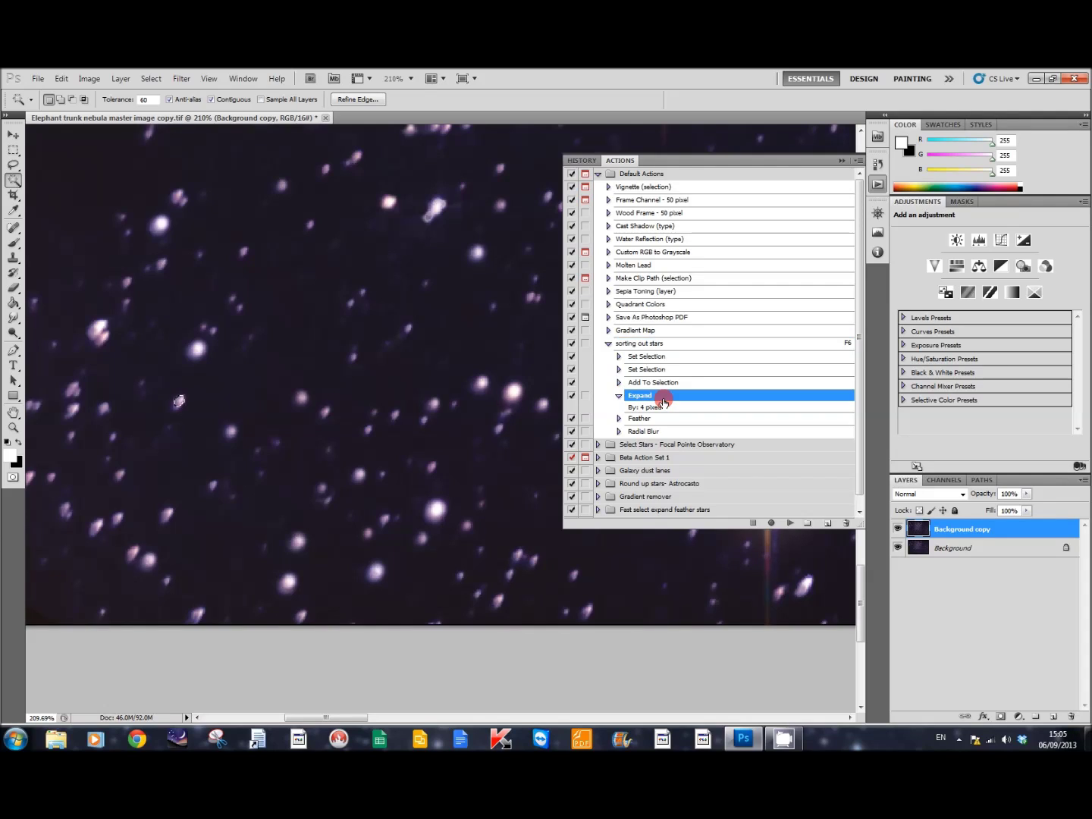
{"action": "left_click", "coordinate": [791, 524]}
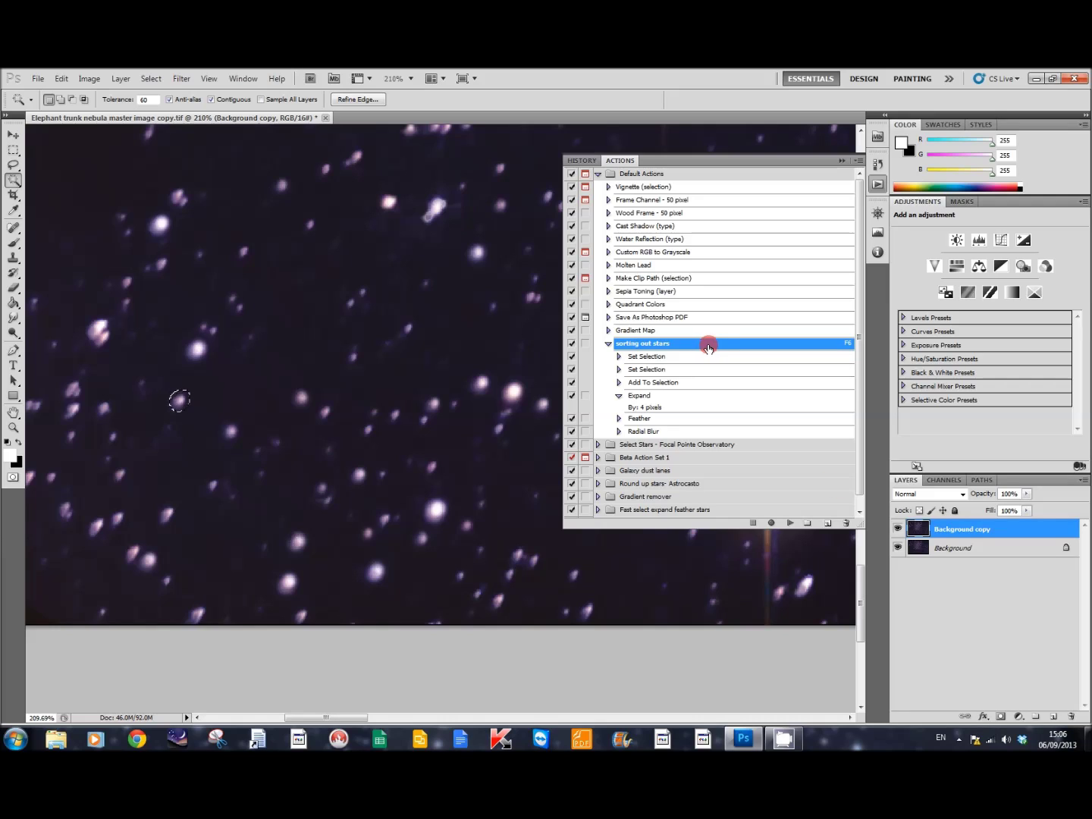
Step: Move 'sorting out stars' lower in the Actions list, collapse Default Actions and close the panel
{"action": "left_click_drag", "start_coordinate": [808, 346], "coordinate": [843, 522]}
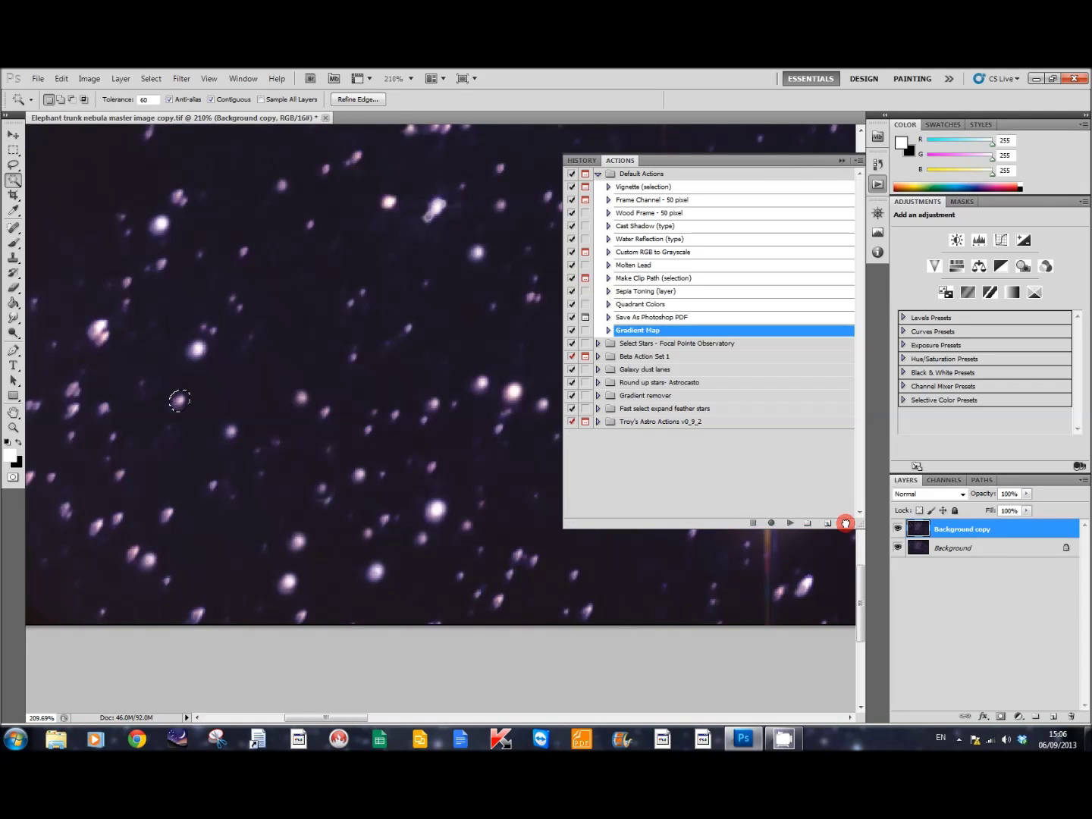
{"action": "left_click", "coordinate": [597, 174]}
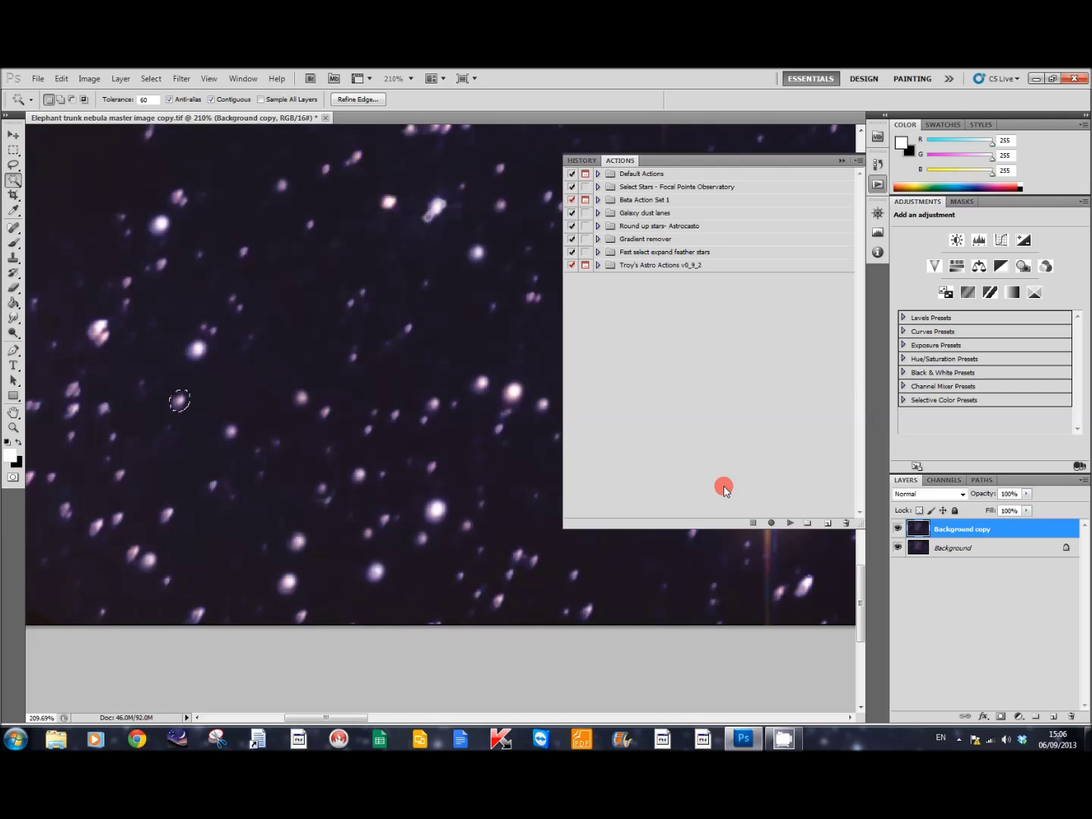
{"action": "left_click", "coordinate": [843, 162]}
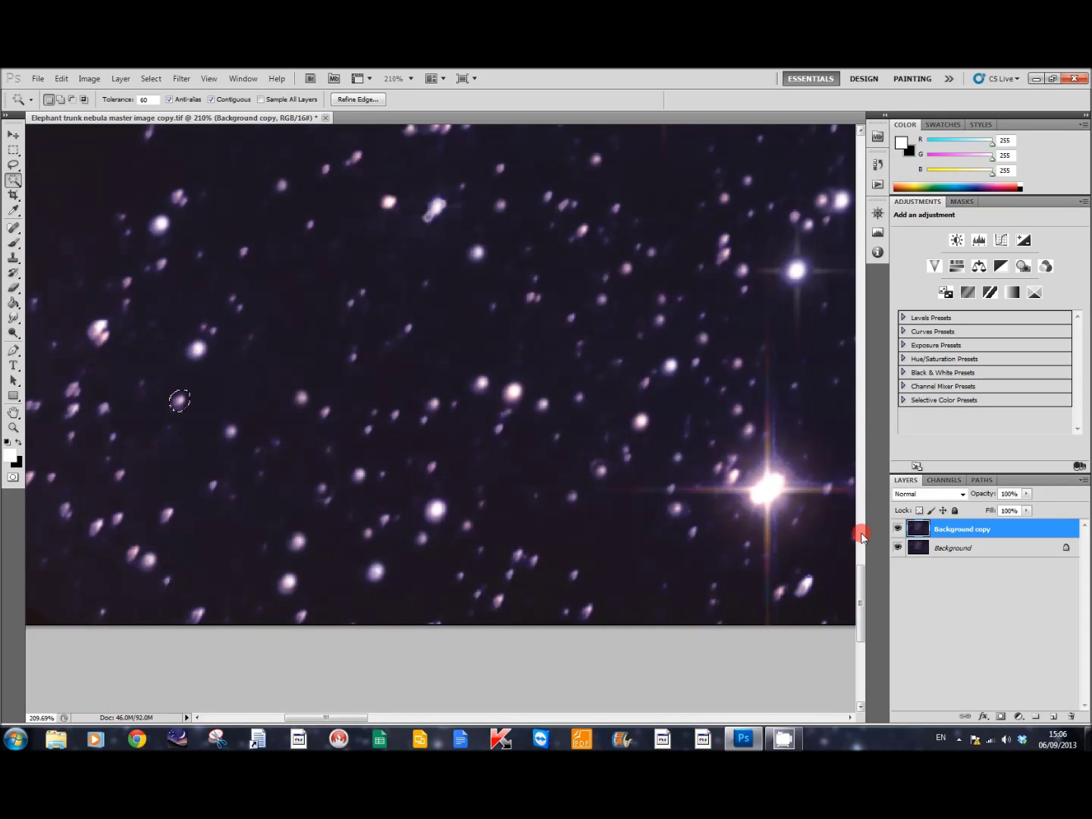
Step: Scroll to a new part of the star field, magic-wand an elongated star and zoom in
{"action": "left_click_drag", "start_coordinate": [863, 536], "coordinate": [866, 473]}
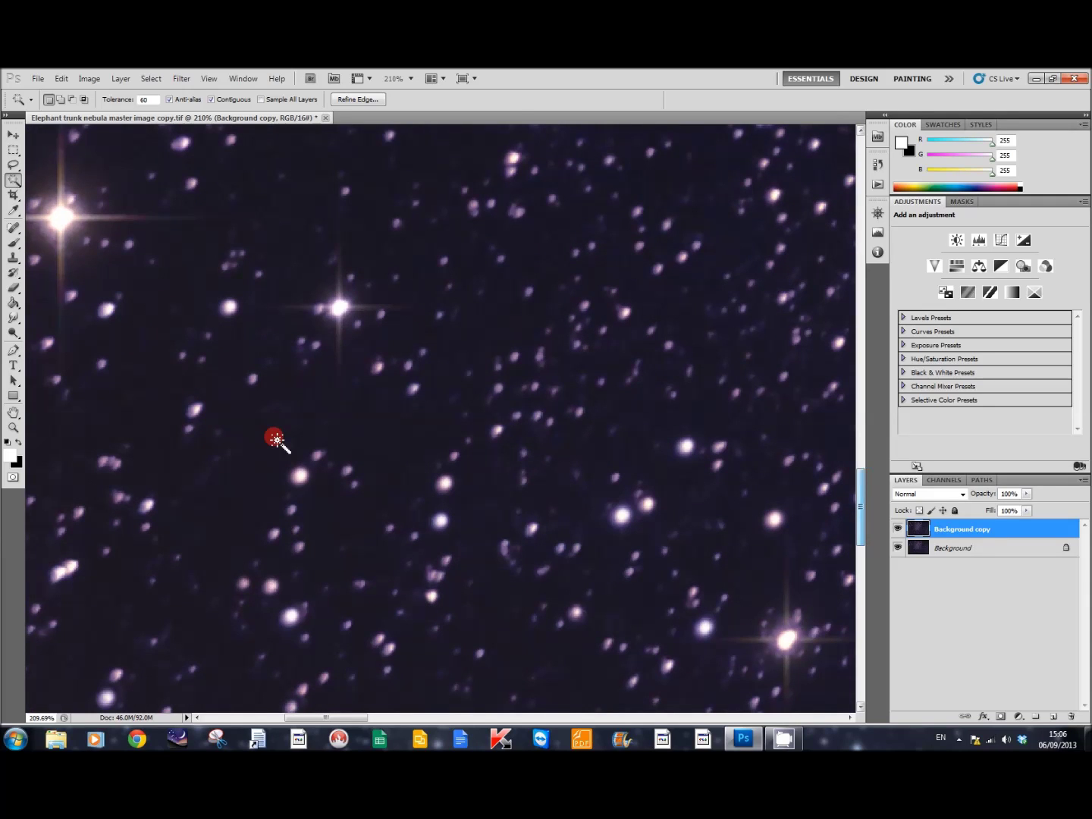
{"action": "left_click", "coordinate": [195, 411]}
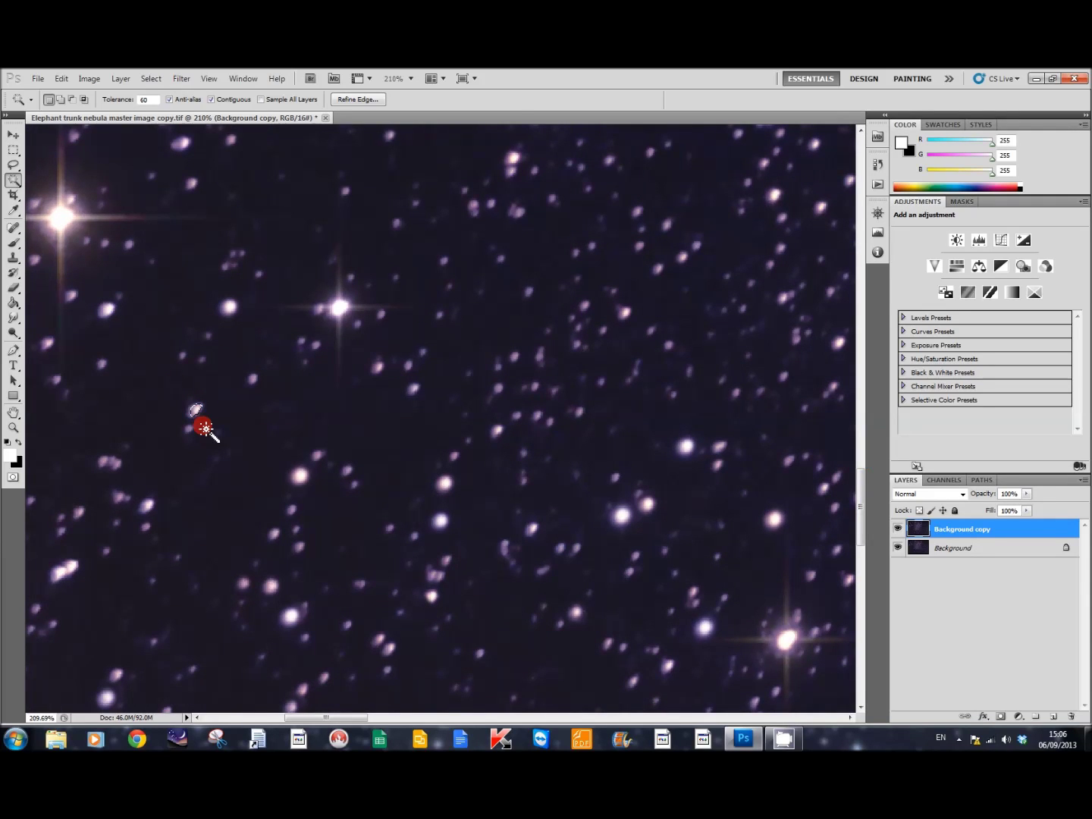
{"action": "scroll", "coordinate": [203, 431], "scroll_direction": "up", "scroll_amount": 1}
{"action": "scroll", "coordinate": [203, 435], "scroll_direction": "up", "scroll_amount": 2}
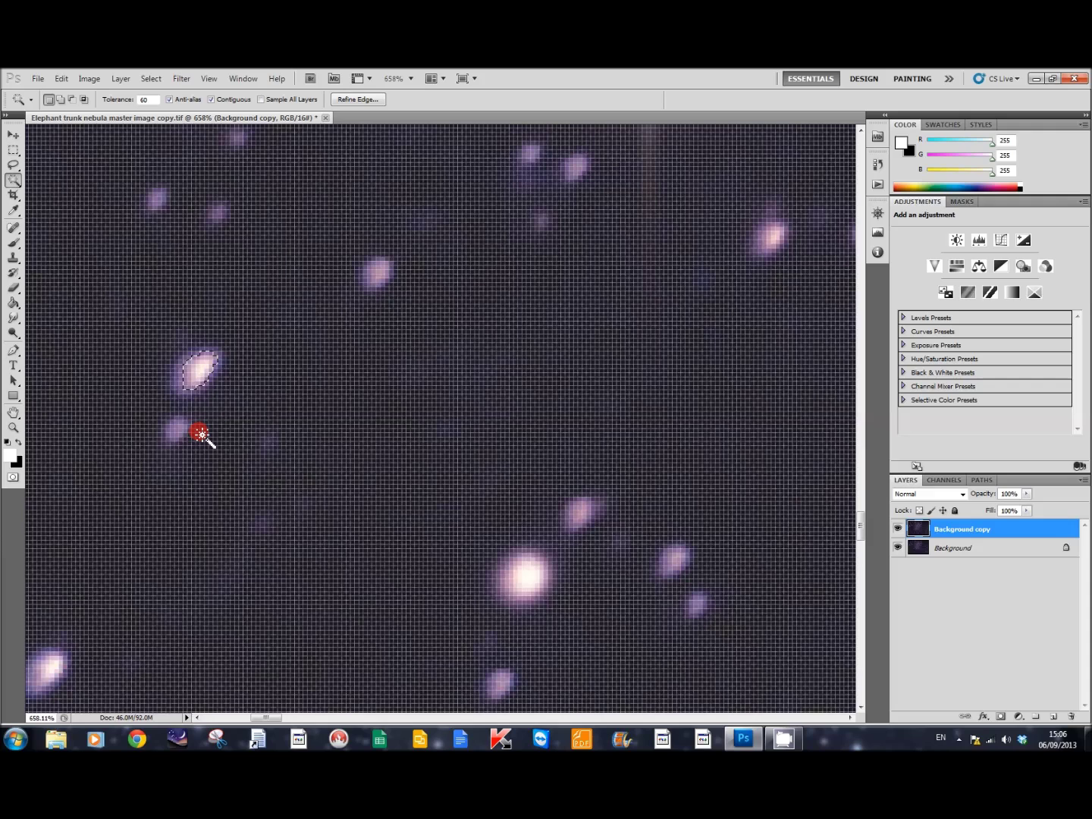
Step: At 449% zoom, reselect the elongated star, round it with Shift+F6, then select the star right of centre
{"action": "scroll", "coordinate": [208, 410], "scroll_direction": "down", "scroll_amount": 1}
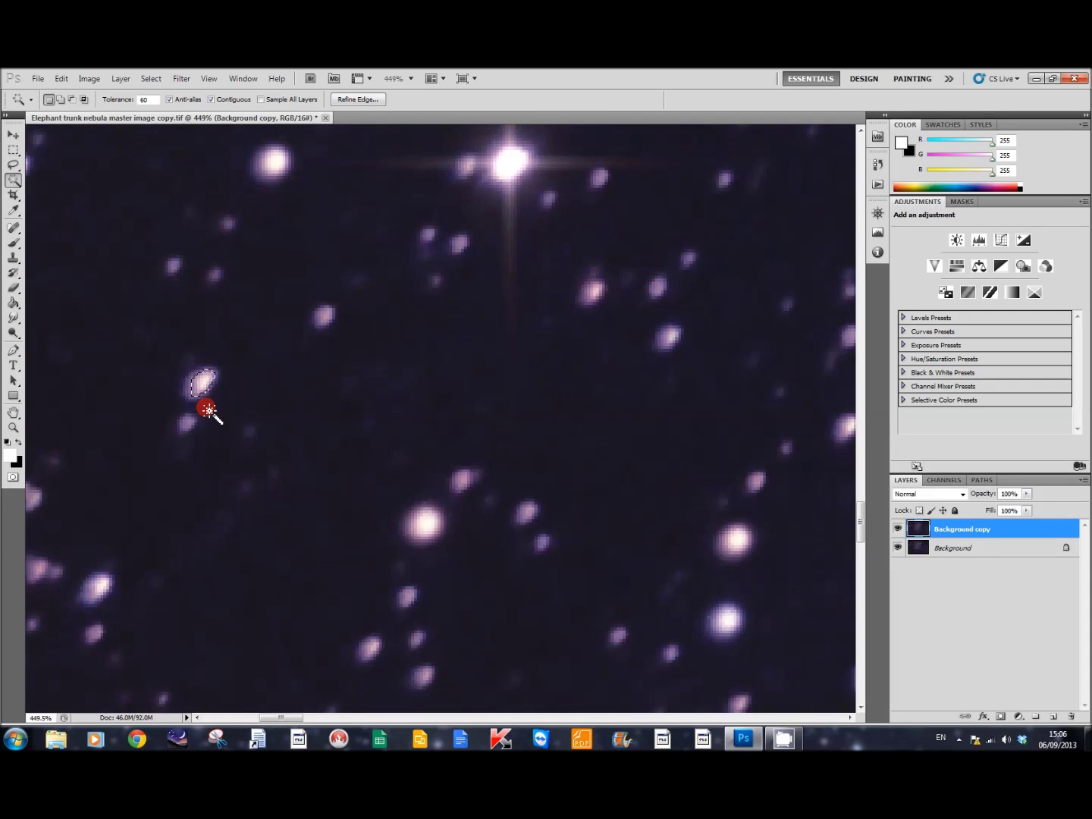
{"action": "left_click", "coordinate": [197, 391]}
{"action": "key", "text": "shift"}
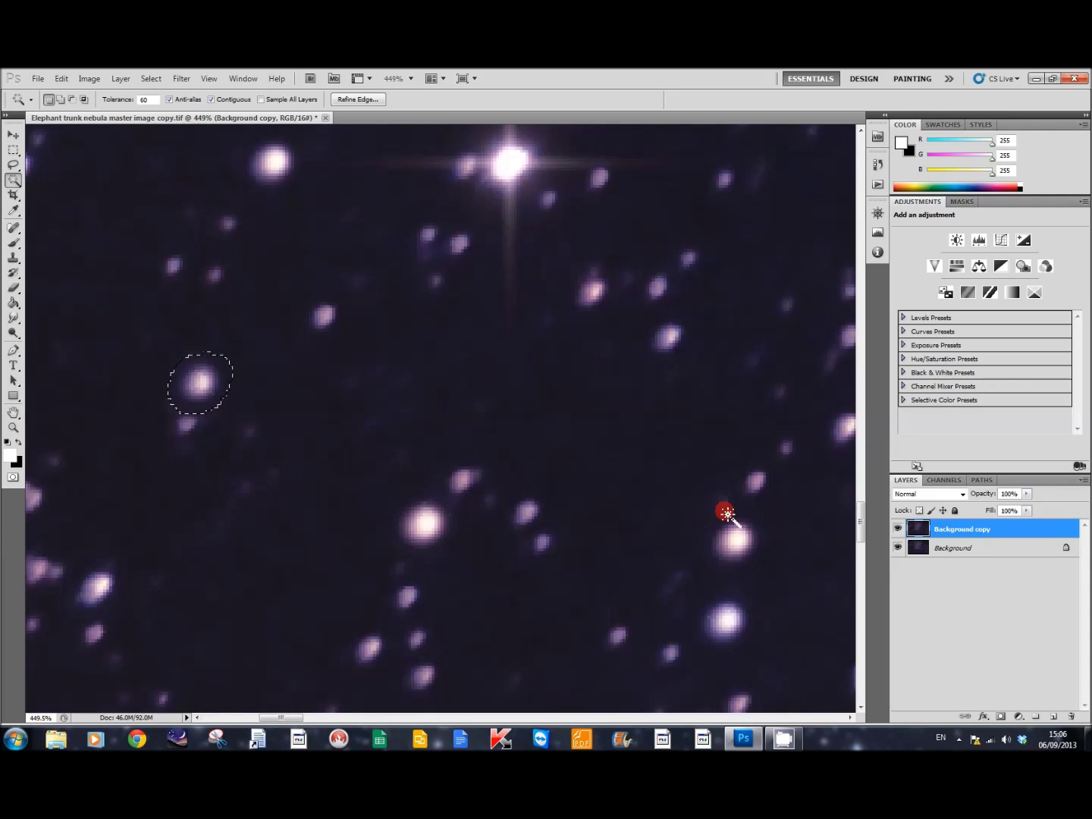
{"action": "left_click", "coordinate": [671, 339]}
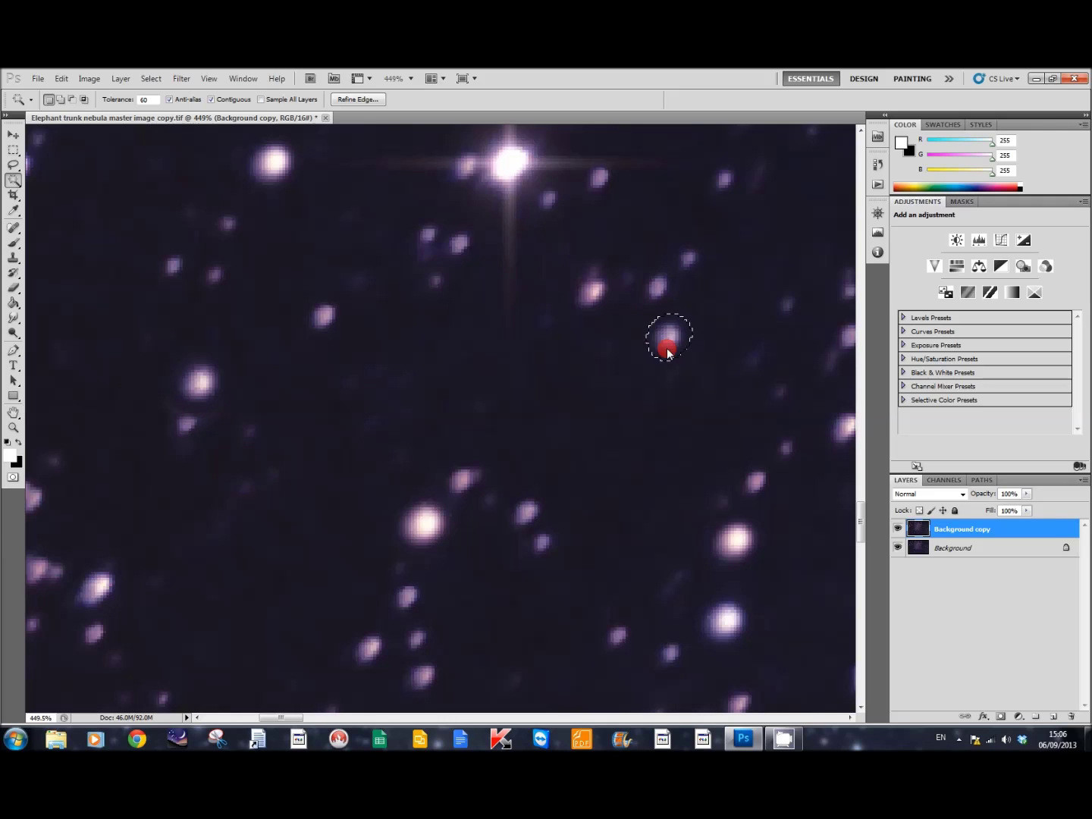
Step: Round off the star higher up and the small star at the lower left
{"action": "left_click", "coordinate": [592, 292]}
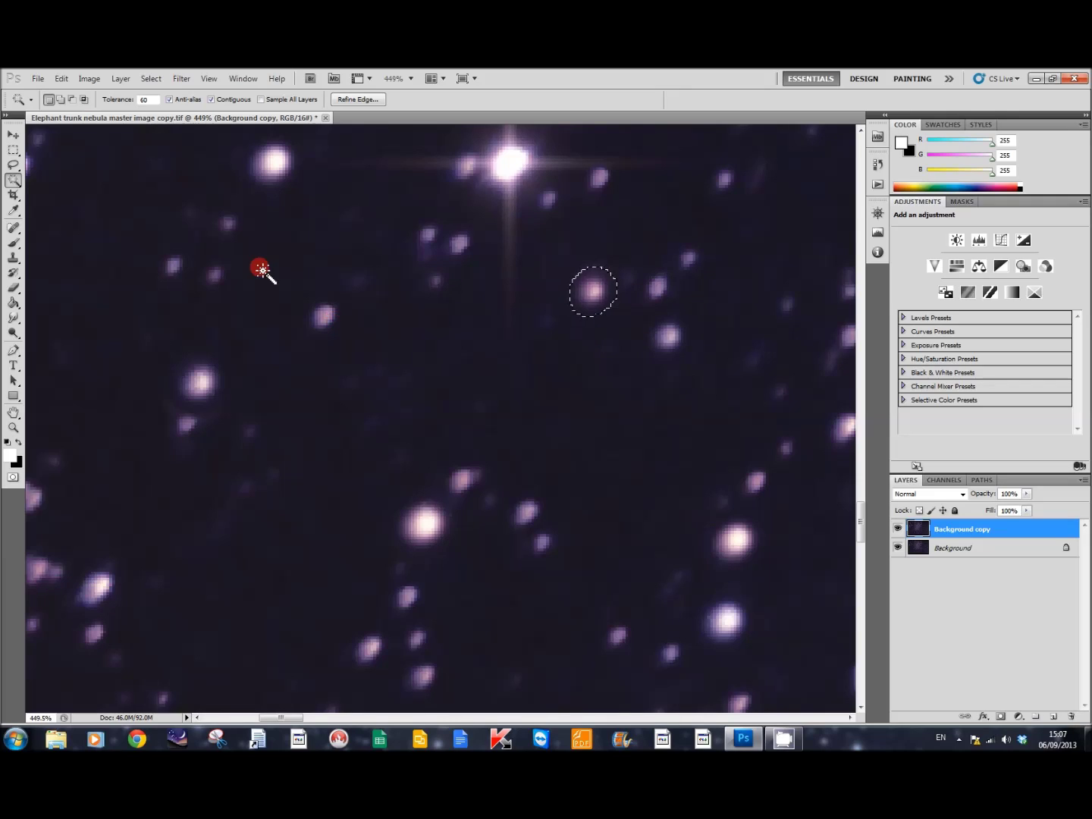
{"action": "left_click", "coordinate": [100, 592]}
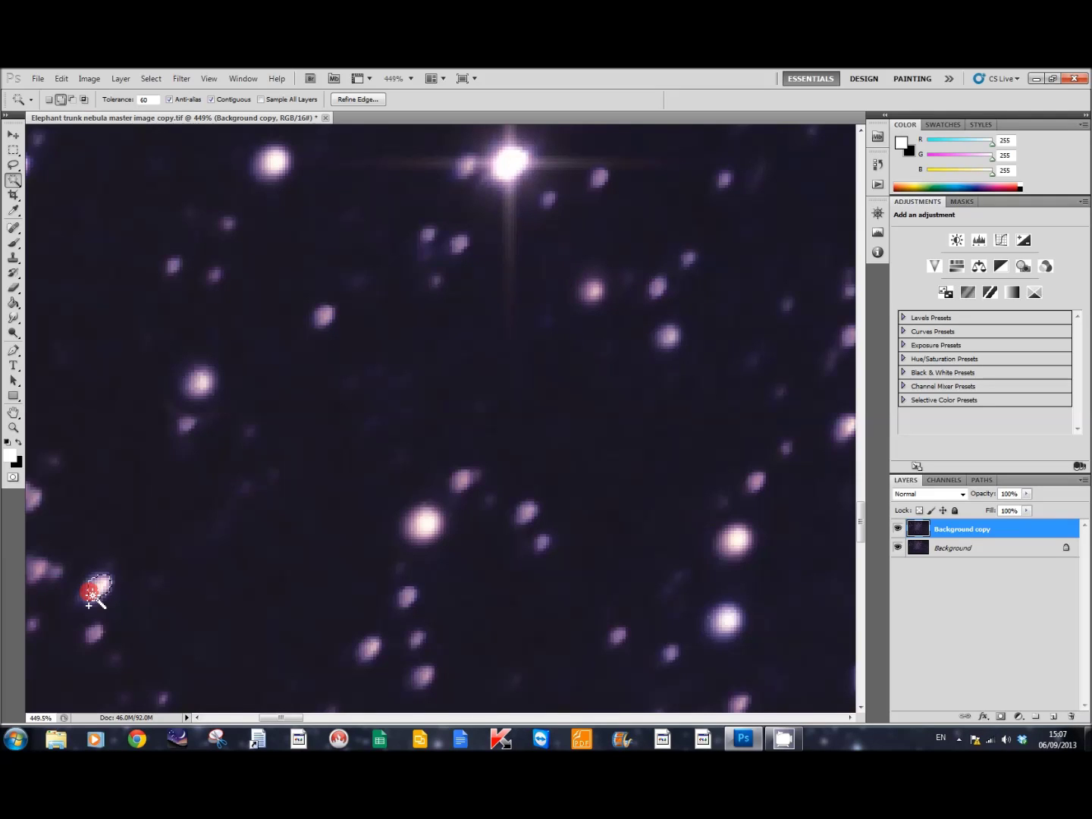
{"action": "left_click", "coordinate": [88, 596], "text": "shift"}
{"action": "left_click", "coordinate": [89, 597], "text": "shift"}
{"action": "left_click", "coordinate": [92, 588], "text": "shift"}
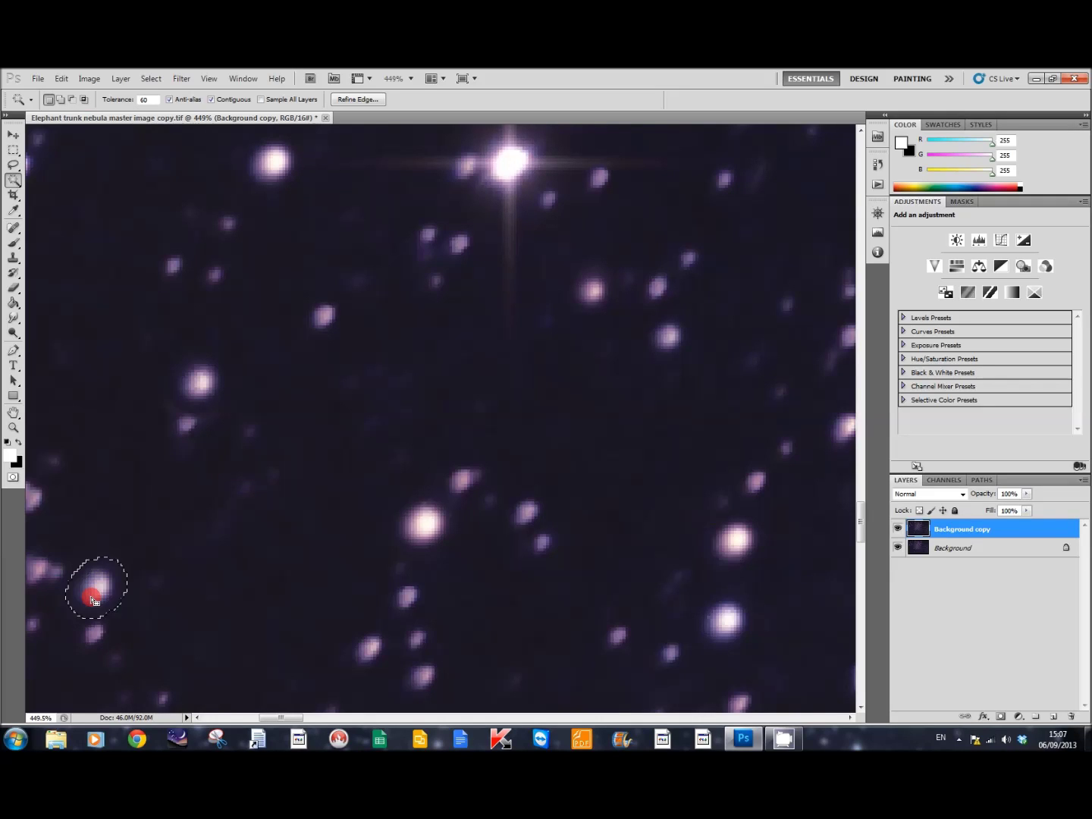
Step: Round off the cluster of stars near the bottom centre, one after another
{"action": "left_click", "coordinate": [373, 652]}
{"action": "left_click", "coordinate": [368, 657], "text": "shift"}
{"action": "left_click", "coordinate": [408, 599]}
{"action": "left_click", "coordinate": [422, 641], "text": "shift"}
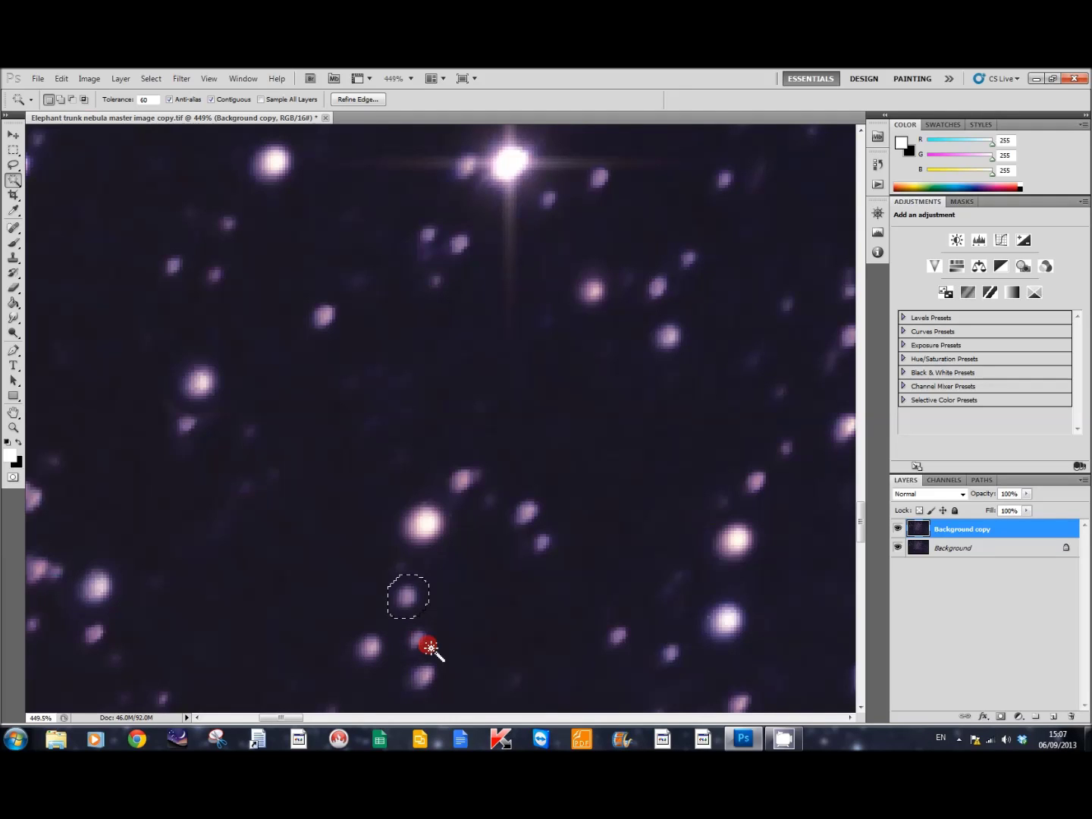
{"action": "left_click", "coordinate": [421, 677]}
{"action": "left_click", "coordinate": [429, 668], "text": "shift"}
Step: Select the small stars above them and near the centre for rounding
{"action": "left_click", "coordinate": [415, 637]}
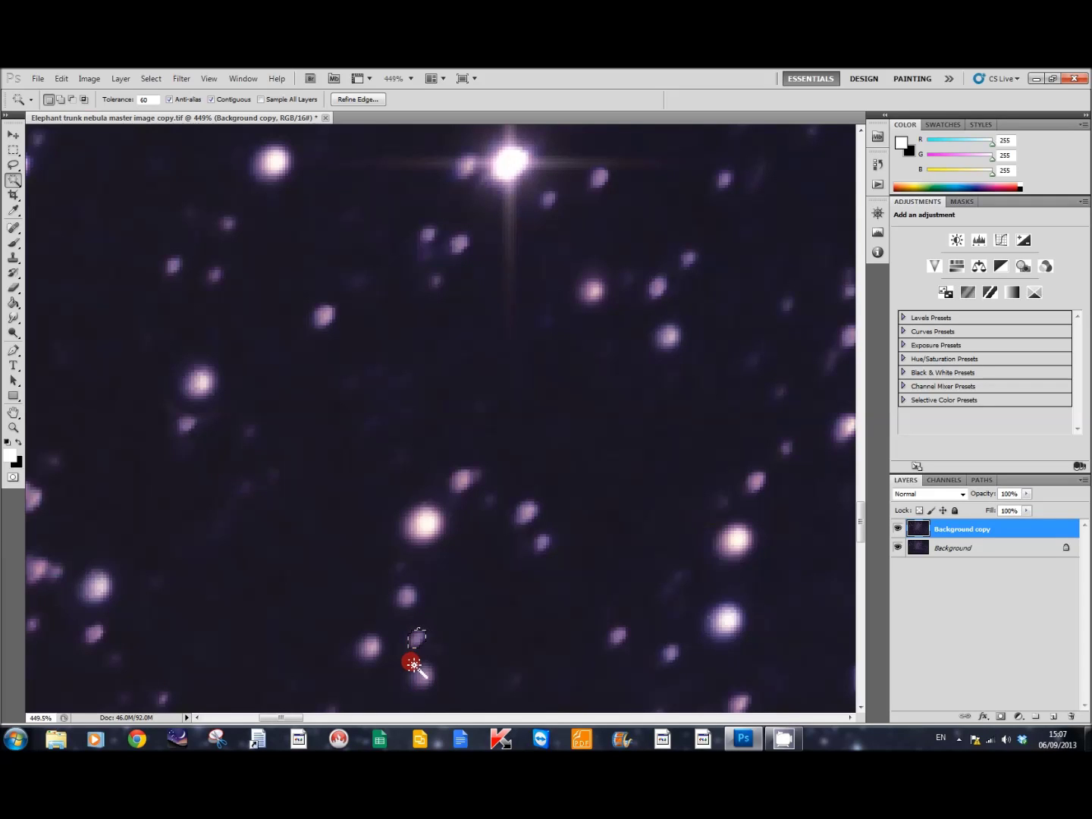
{"action": "left_click", "coordinate": [523, 518]}
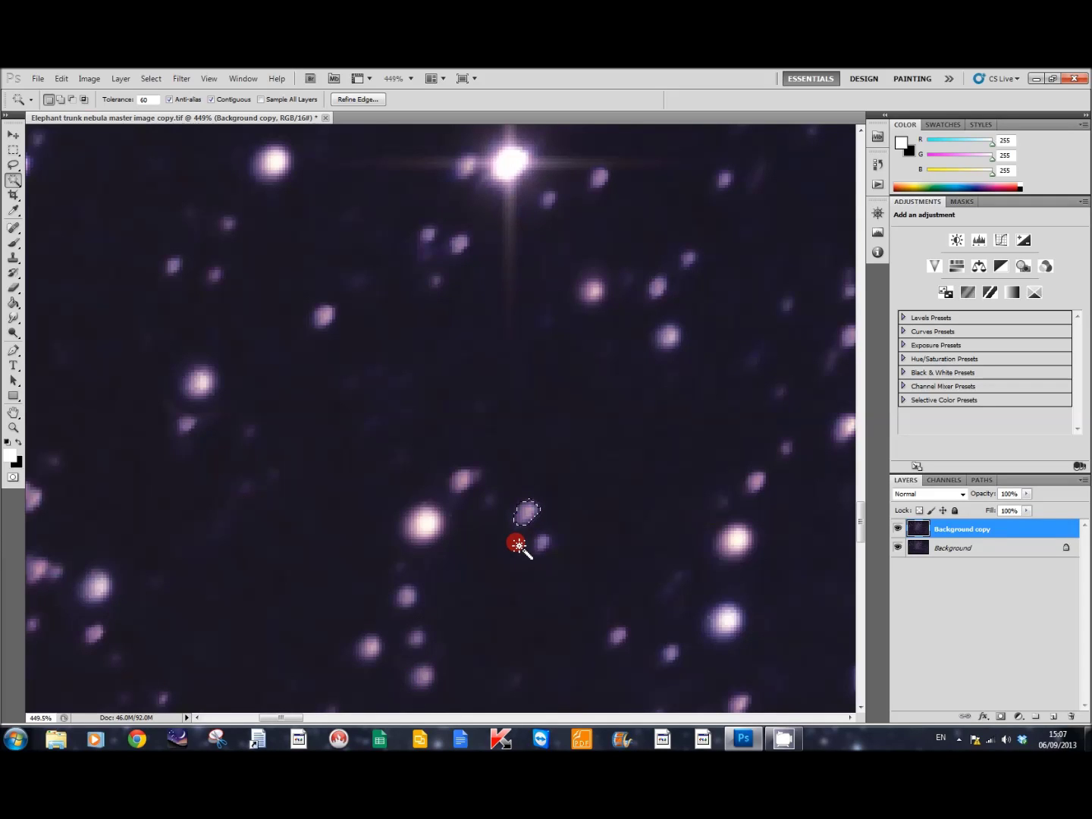
{"action": "left_click", "coordinate": [461, 480]}
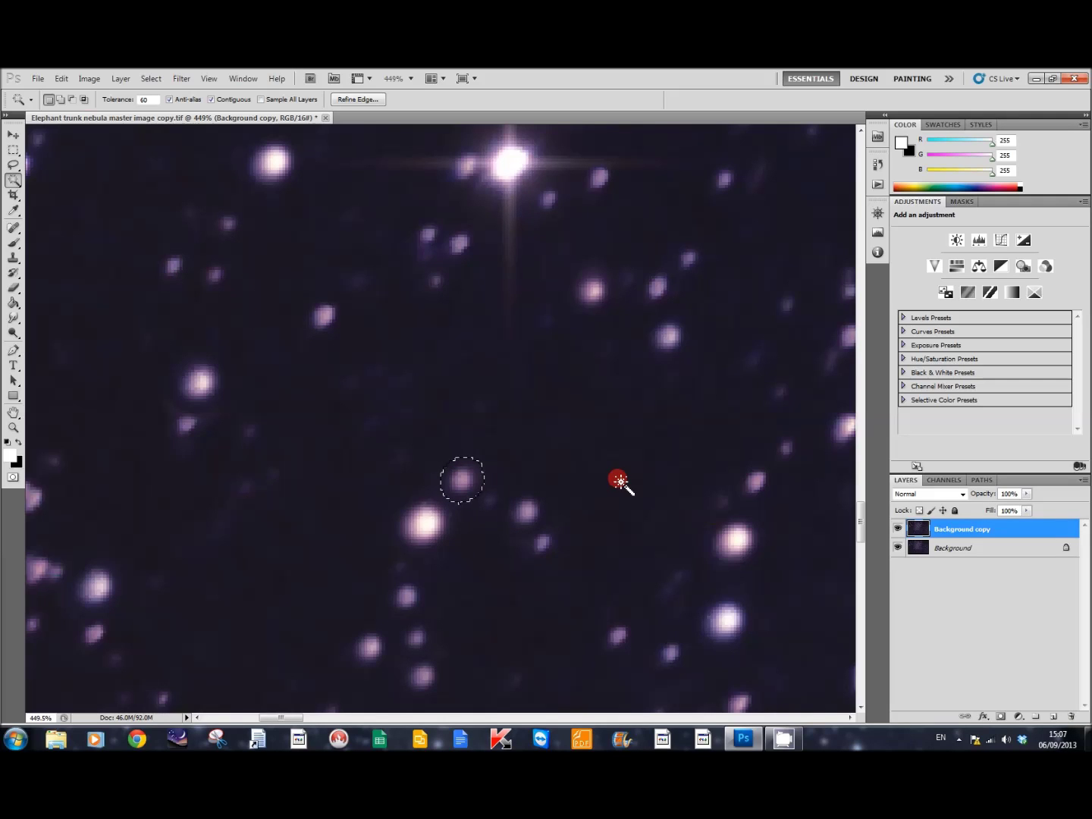
Step: Round the egg-shaped stars from the canvas centre up to the top with the F2 action
{"action": "mouse_move", "coordinate": [860, 522]}
{"action": "left_mouse_down"}
{"action": "mouse_move", "coordinate": [860, 510]}
{"action": "mouse_move", "coordinate": [860, 532]}
{"action": "left_mouse_up"}
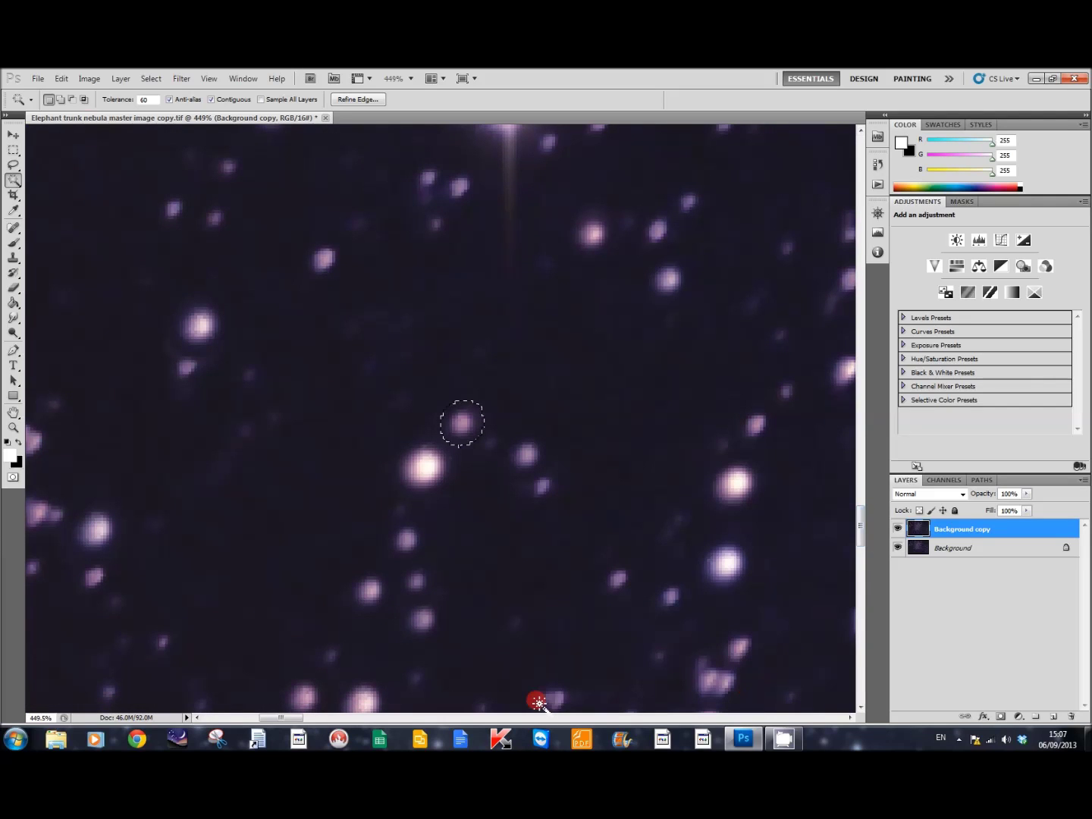
{"action": "left_click_drag", "start_coordinate": [293, 717], "coordinate": [311, 723]}
{"action": "left_click", "coordinate": [397, 427]}
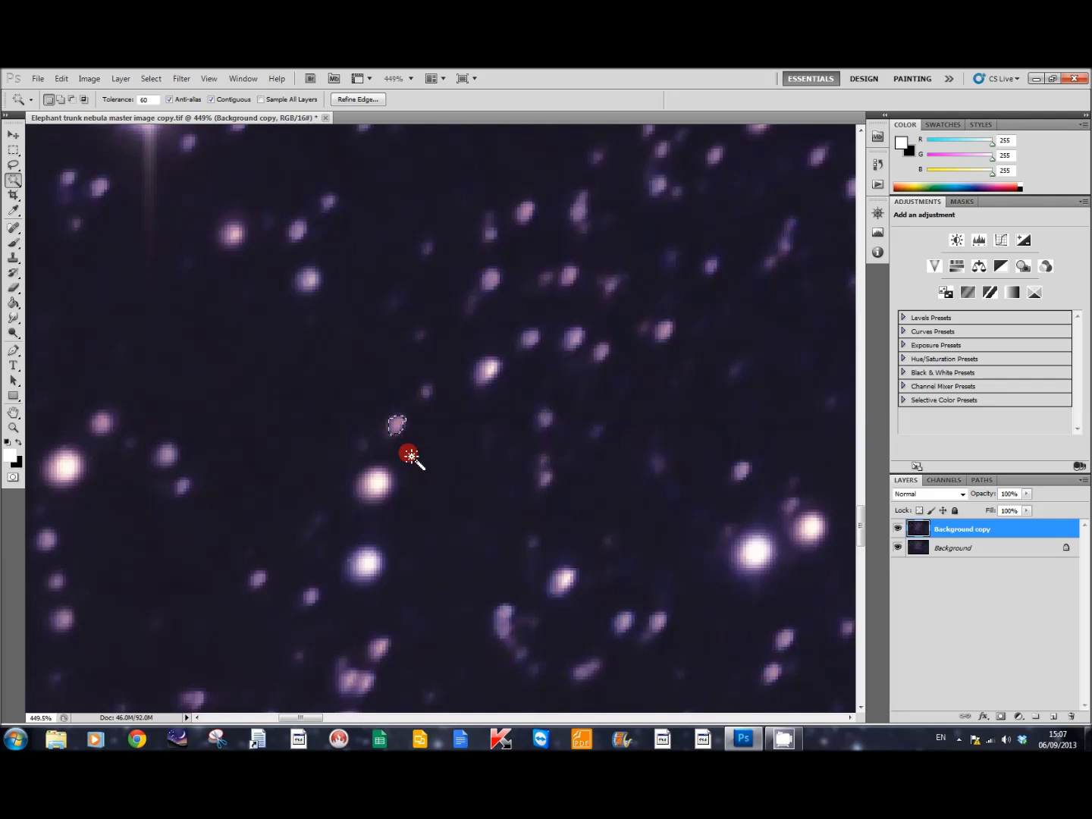
{"action": "key", "text": "F2"}
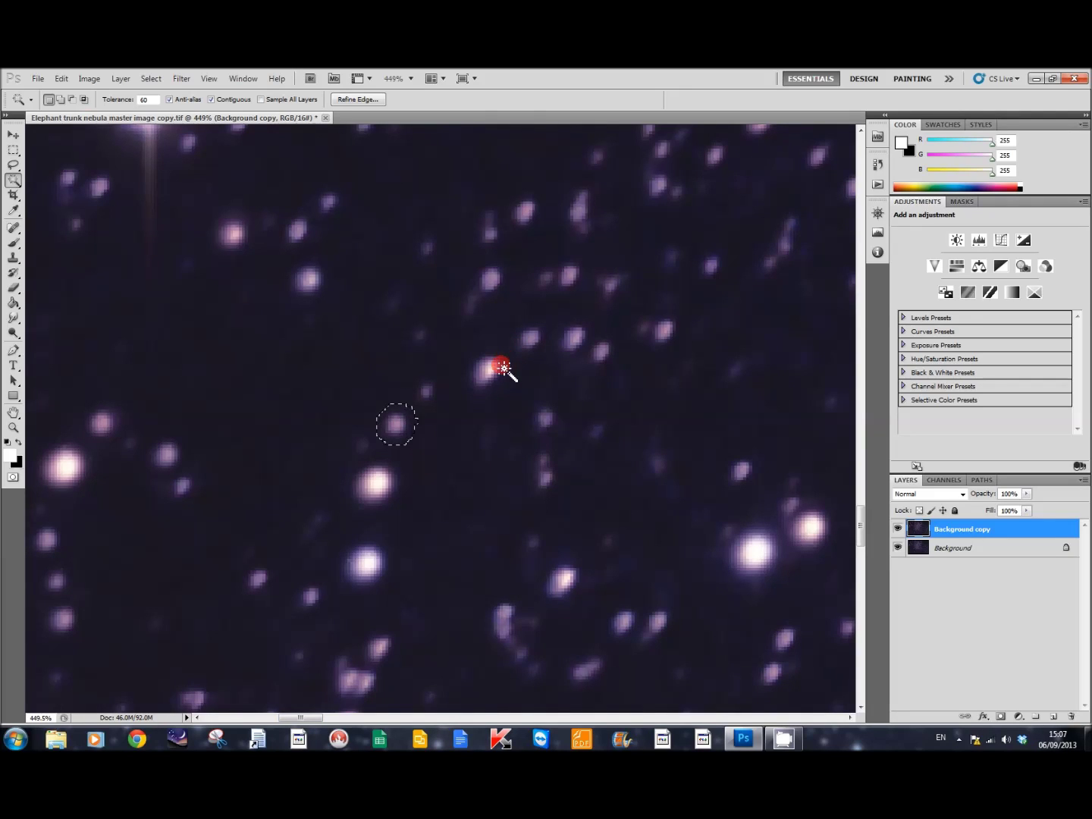
{"action": "left_click", "coordinate": [489, 374]}
{"action": "key", "text": "F2"}
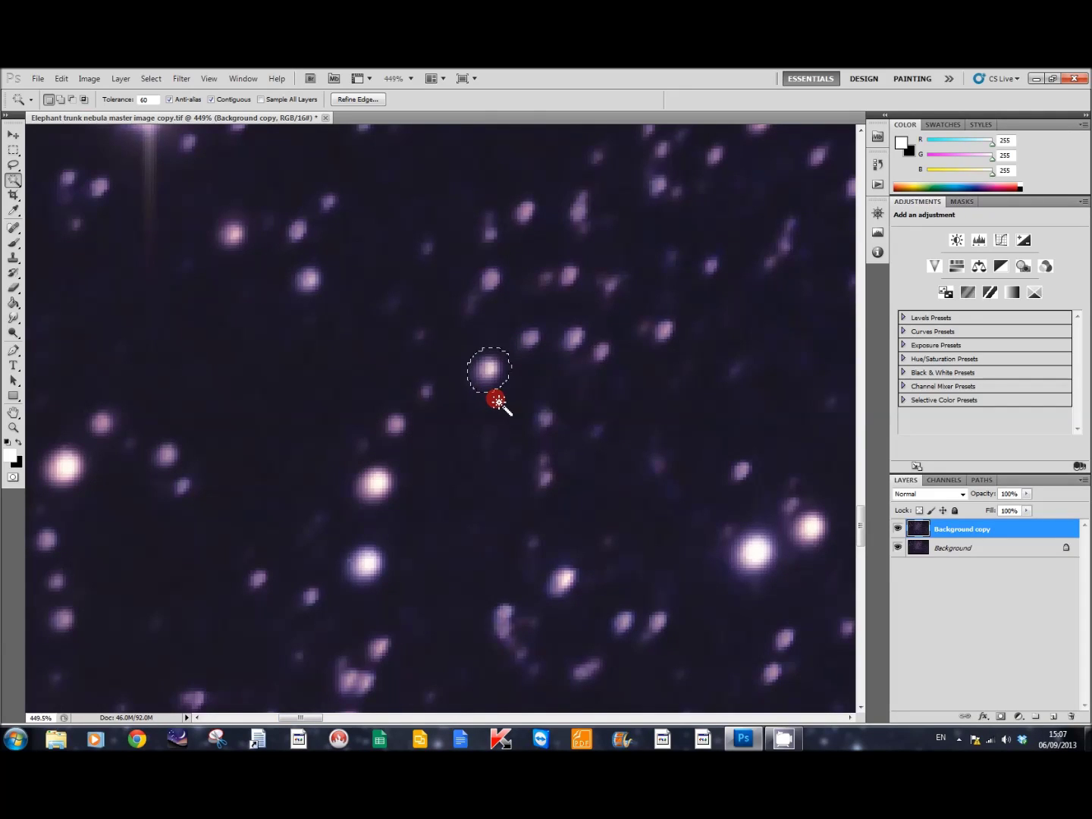
{"action": "left_click", "coordinate": [503, 297]}
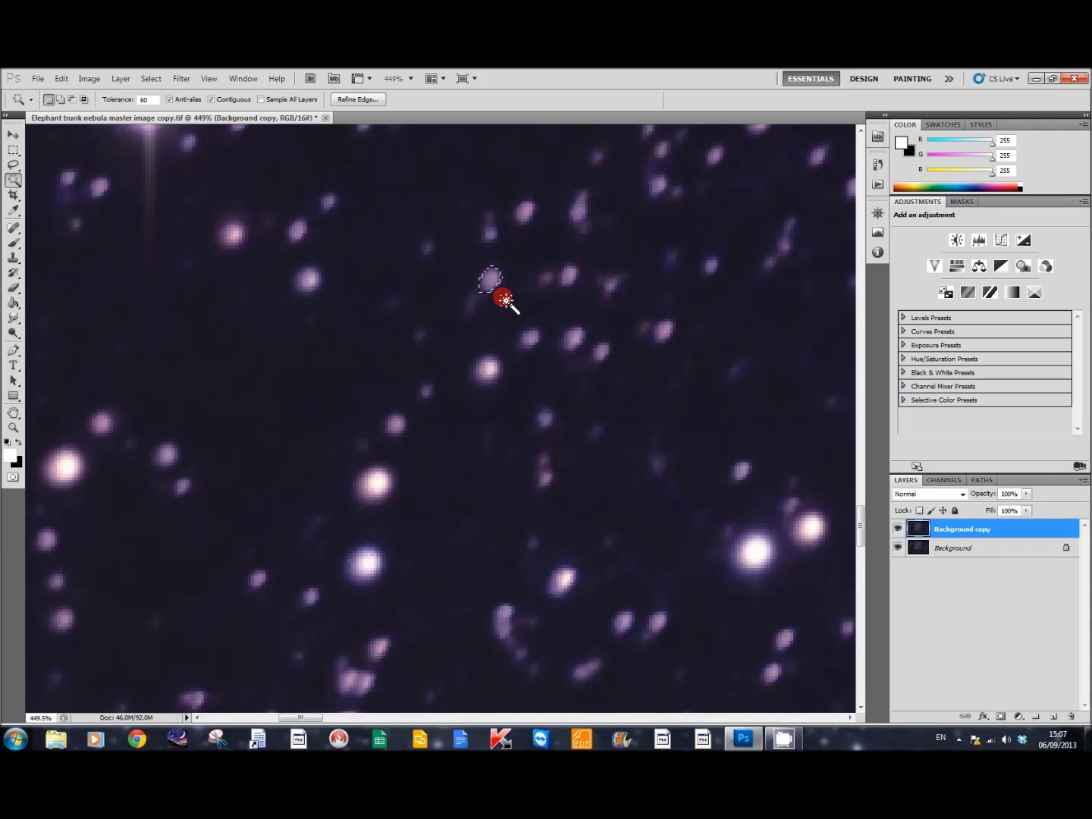
{"action": "key", "text": "F2"}
{"action": "left_click", "coordinate": [525, 213]}
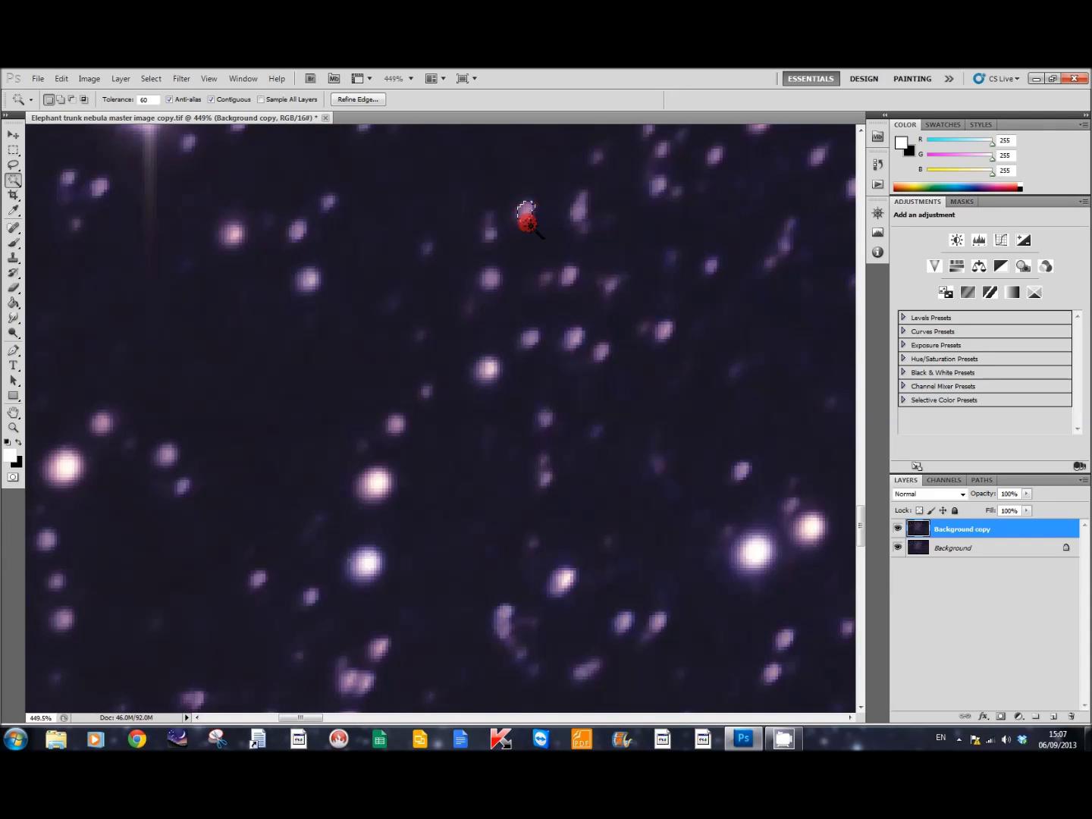
{"action": "key", "text": "F2"}
Step: Round the remaining stars toward the right and lower right with the F2 action
{"action": "left_click", "coordinate": [575, 340]}
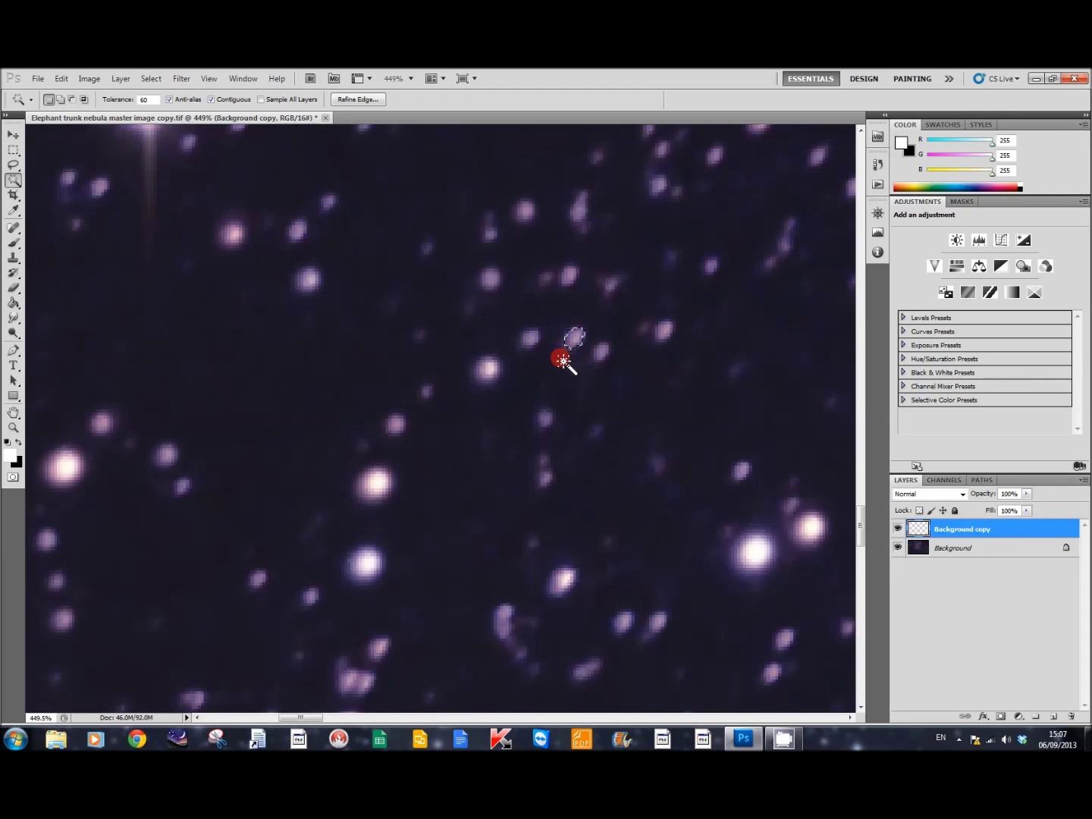
{"action": "key", "text": "F2"}
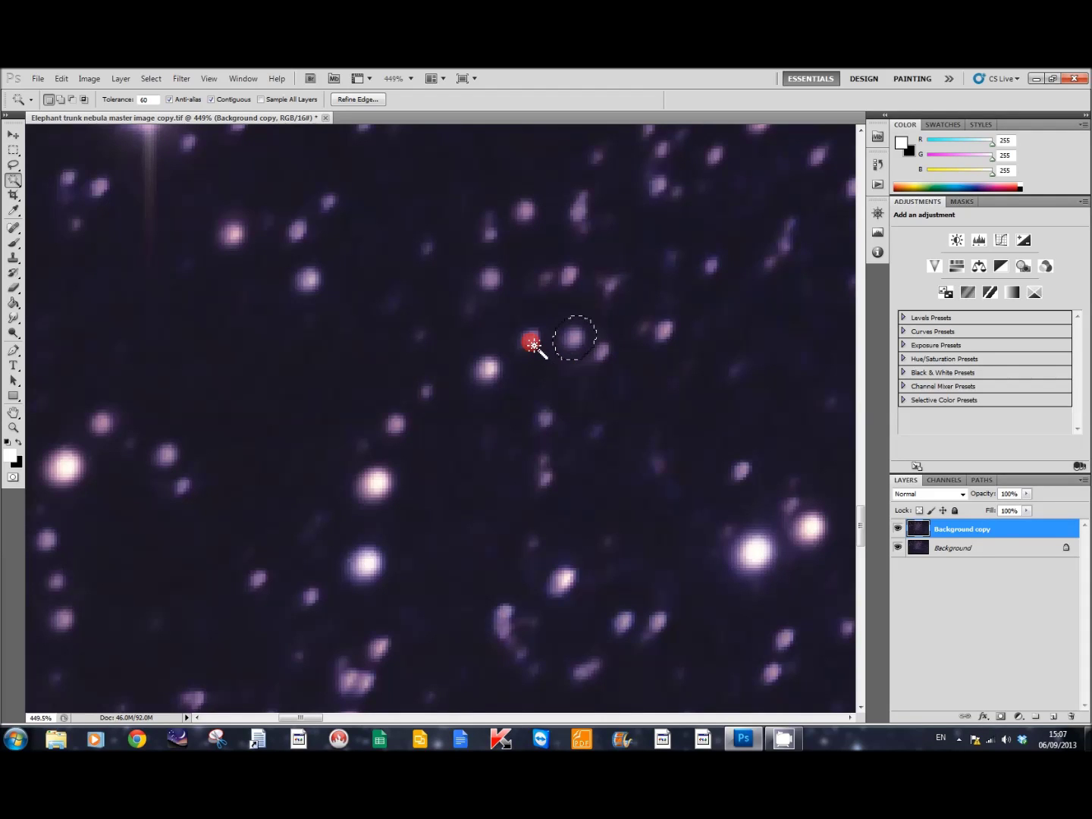
{"action": "left_click", "coordinate": [566, 583]}
{"action": "key", "text": "F2"}
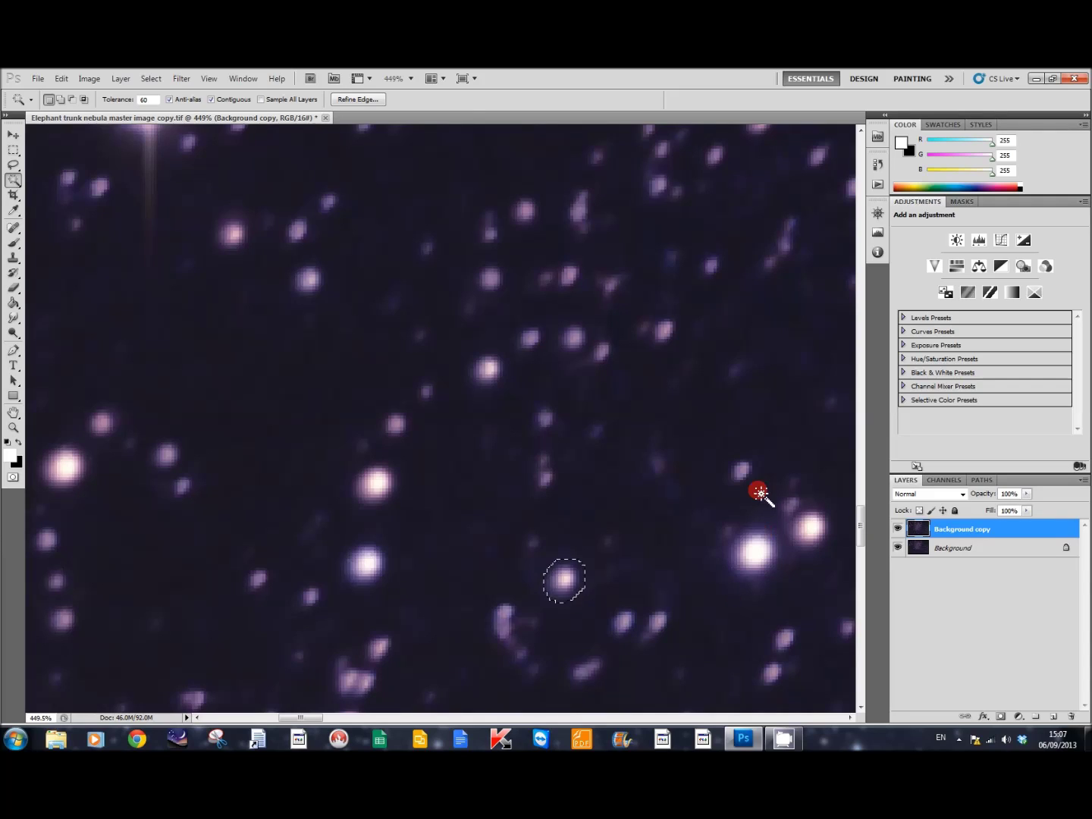
{"action": "left_click", "coordinate": [741, 471]}
{"action": "key", "text": "F2"}
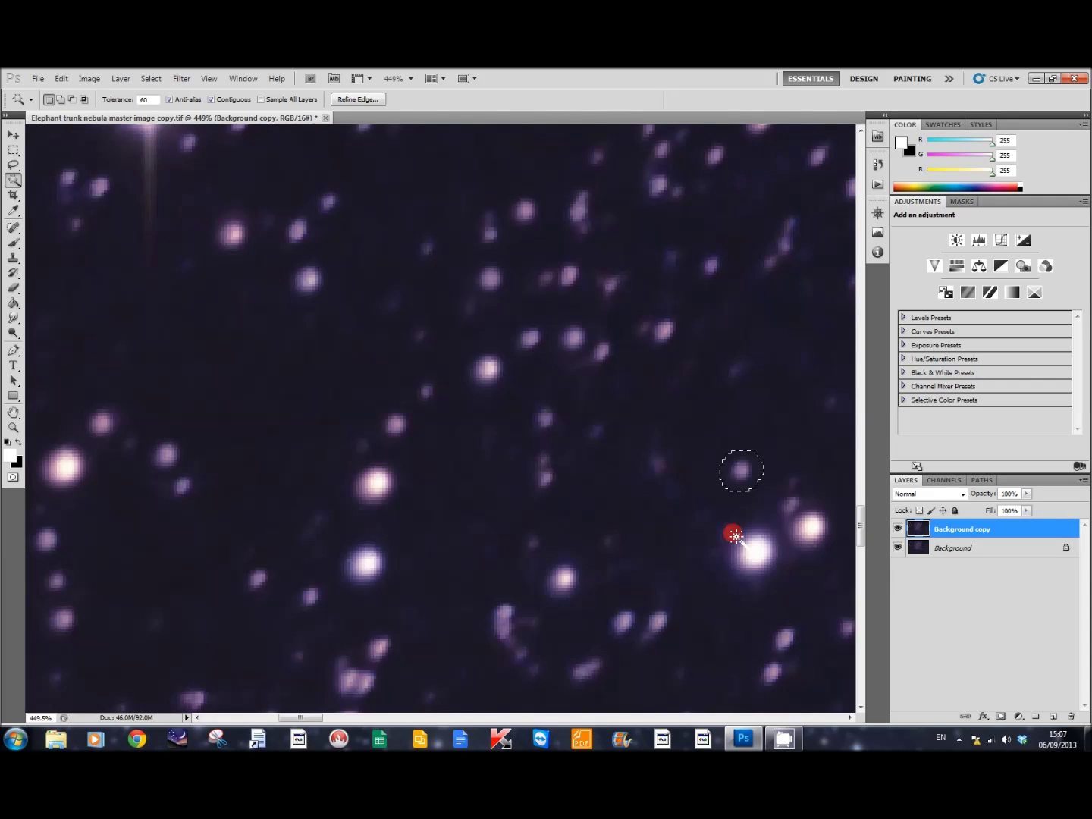
{"action": "left_click", "coordinate": [784, 641]}
{"action": "key", "text": "F2"}
{"action": "left_click", "coordinate": [771, 673]}
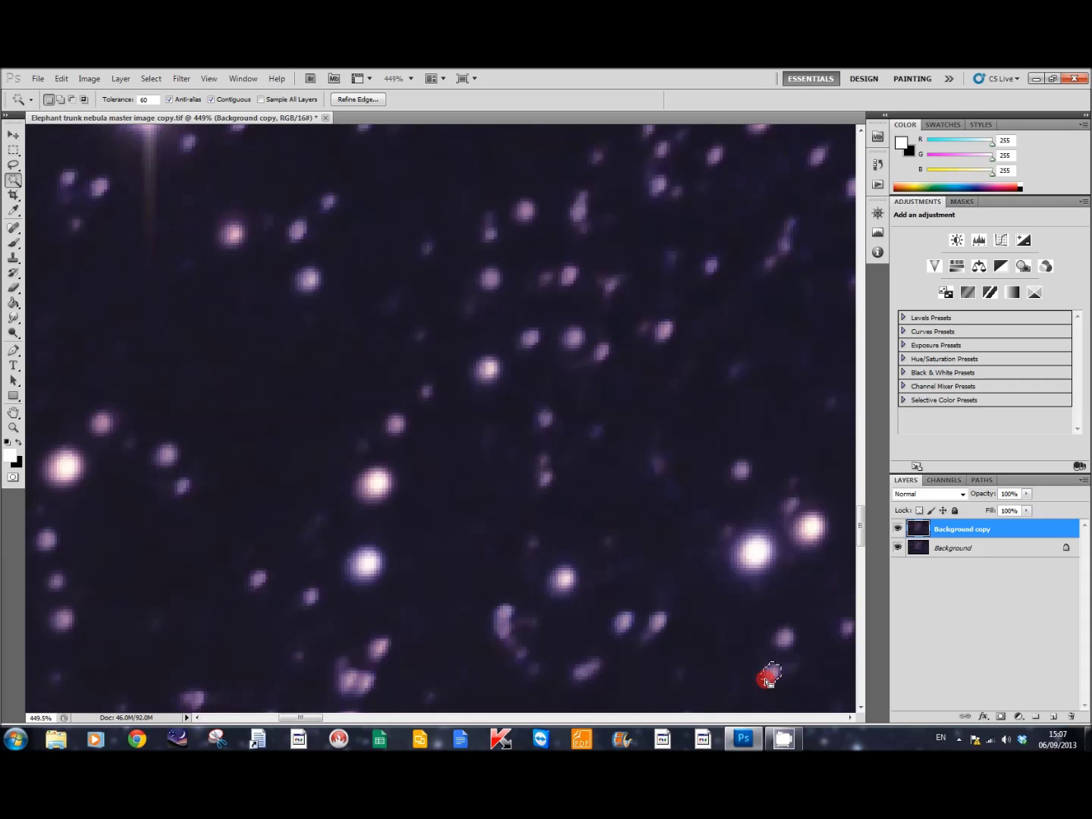
{"action": "key", "text": "F2"}
Step: Zoom out to about 98%, scroll to the image's lower edge and hide the Background copy layer
{"action": "scroll", "coordinate": [331, 570], "scroll_direction": "down", "scroll_amount": 2}
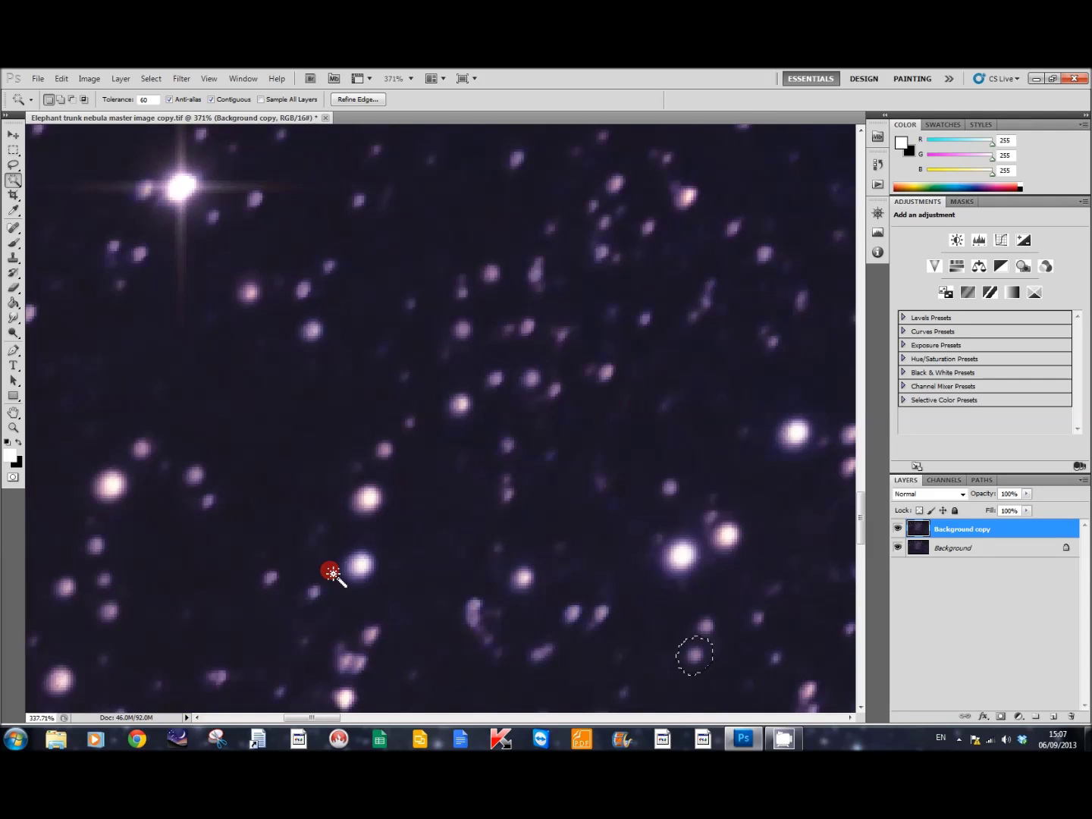
{"action": "scroll", "coordinate": [332, 571], "scroll_direction": "down", "scroll_amount": 14}
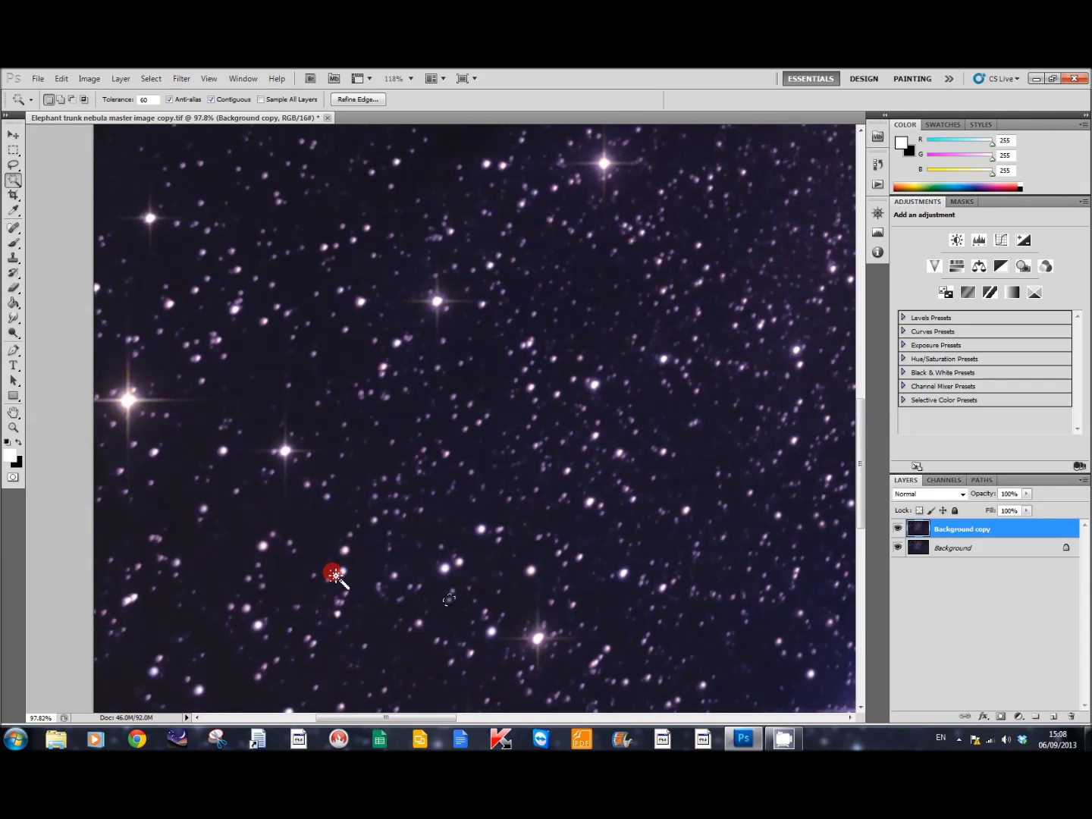
{"action": "scroll", "coordinate": [331, 570], "scroll_direction": "down", "scroll_amount": 1}
{"action": "scroll", "coordinate": [330, 571], "scroll_direction": "up", "scroll_amount": 1}
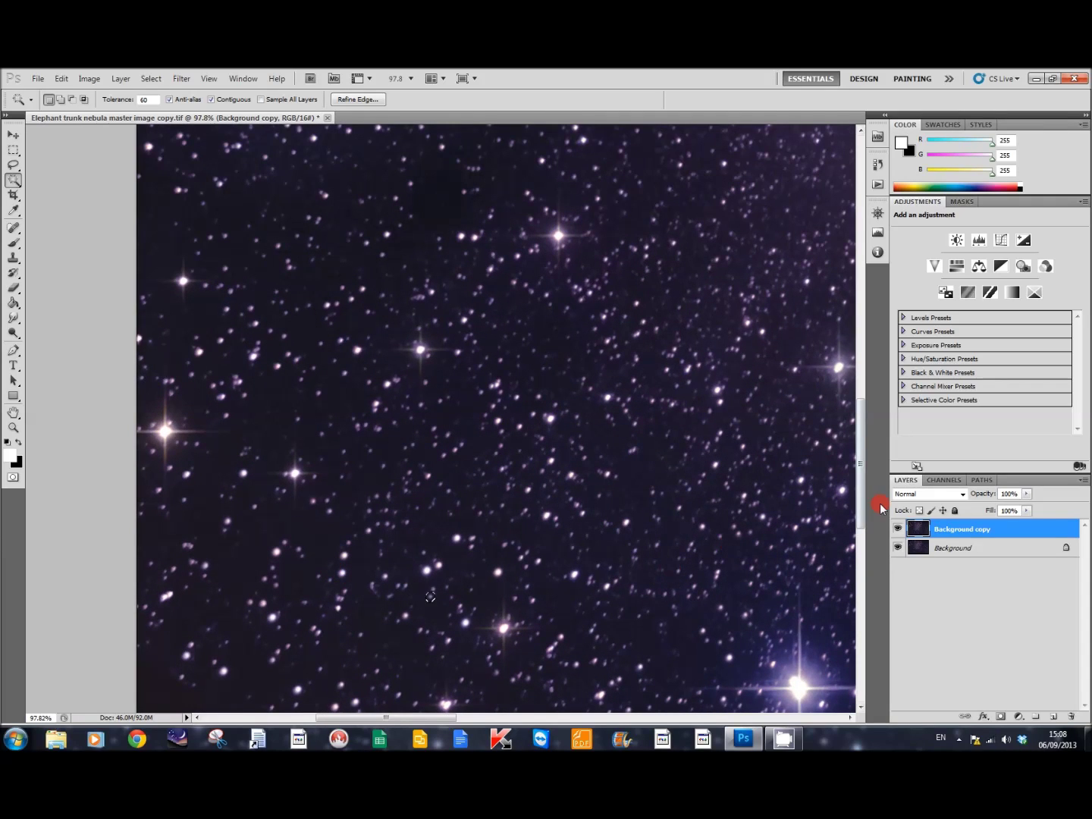
{"action": "left_click_drag", "start_coordinate": [860, 481], "coordinate": [861, 546]}
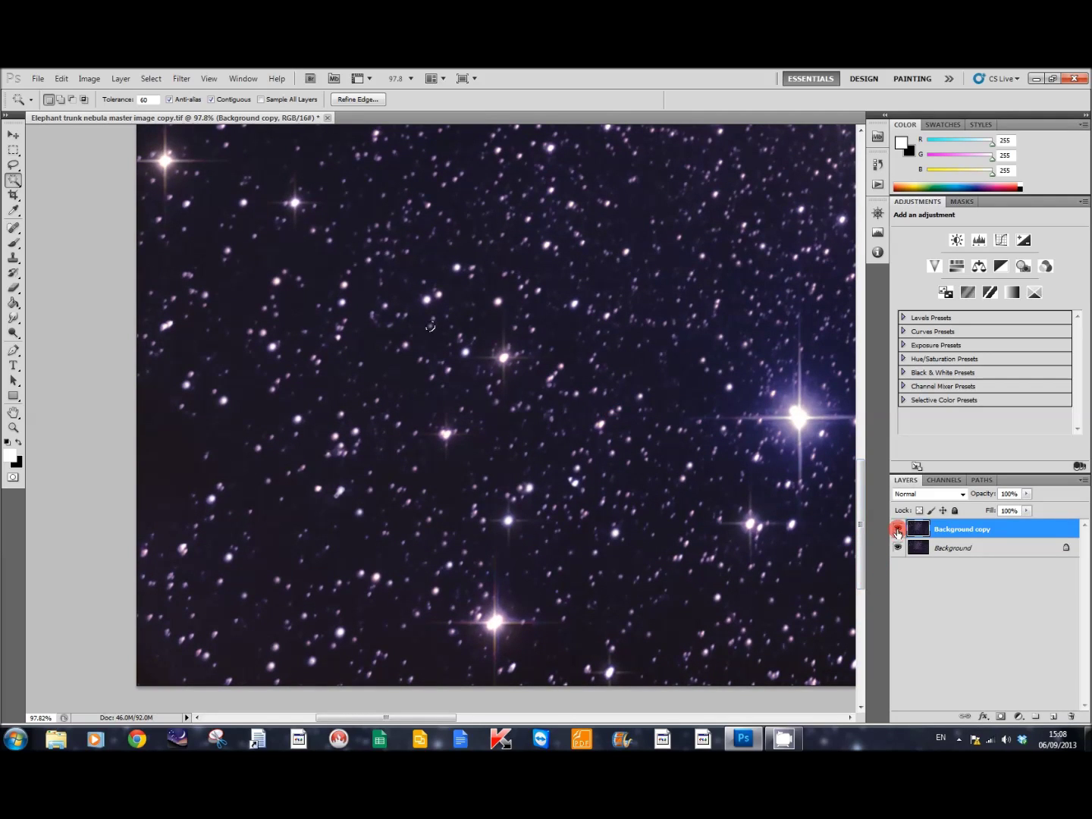
{"action": "left_click", "coordinate": [898, 529]}
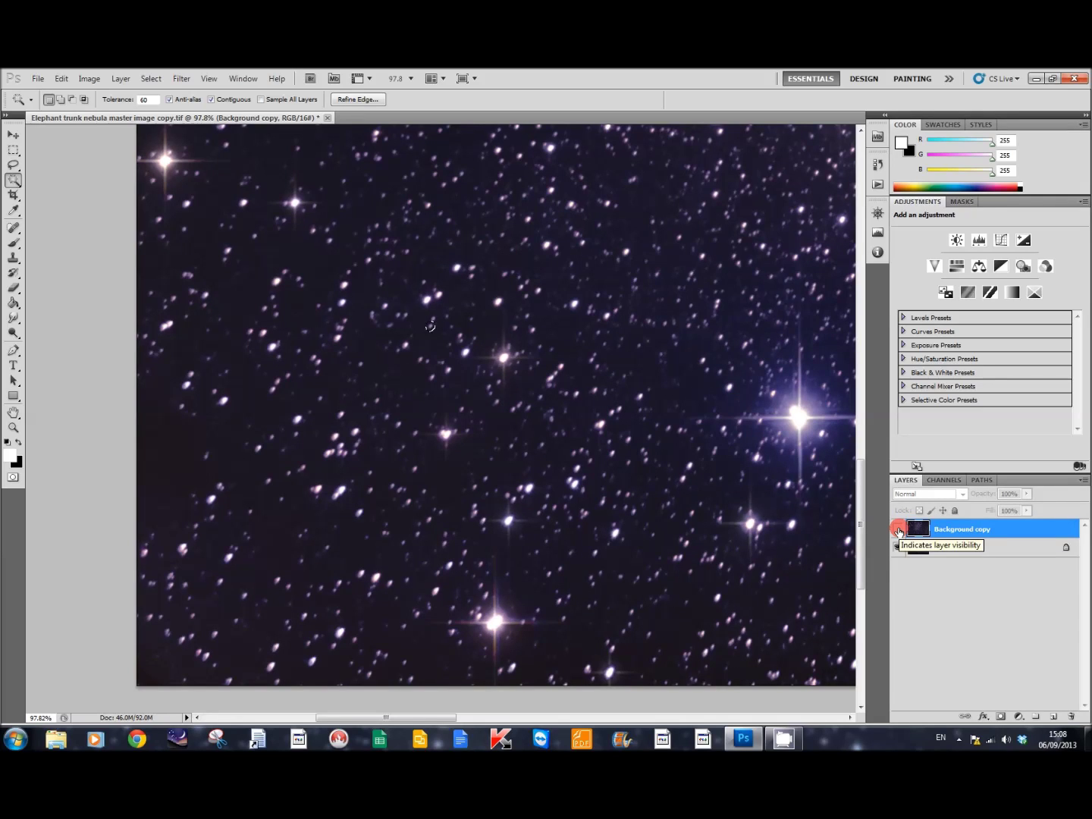
{"action": "left_click", "coordinate": [899, 529]}
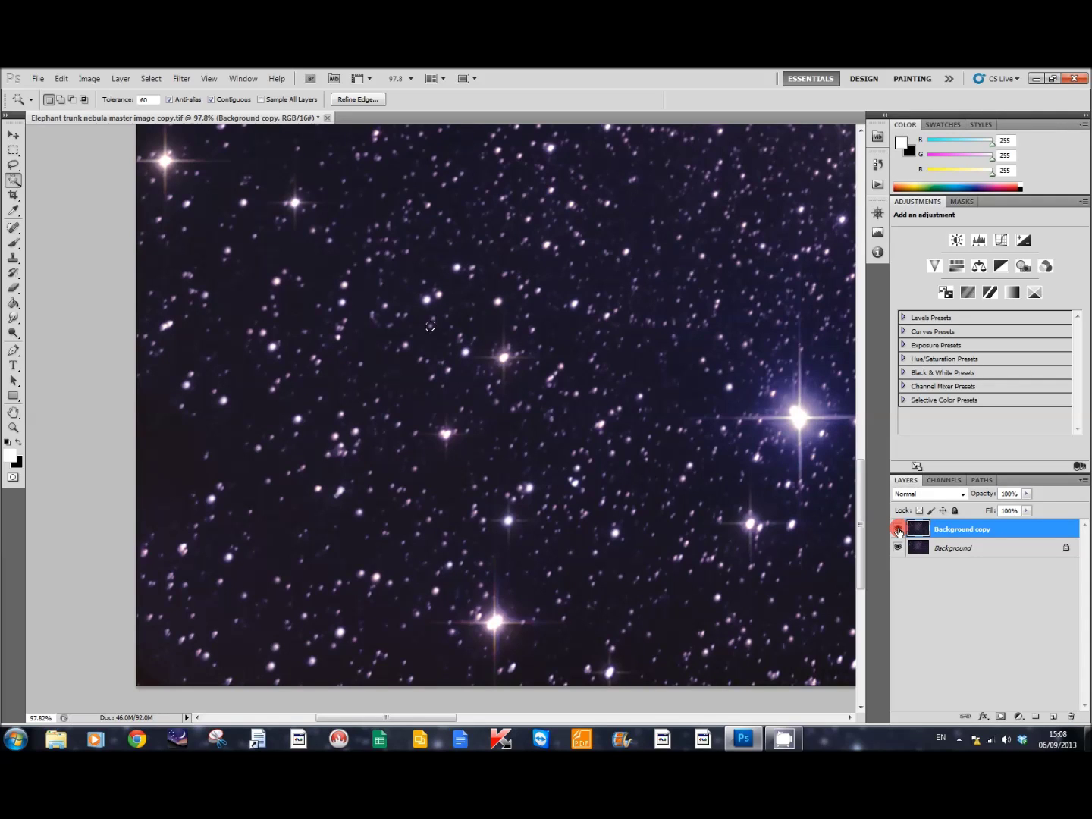
{"action": "left_click", "coordinate": [898, 529]}
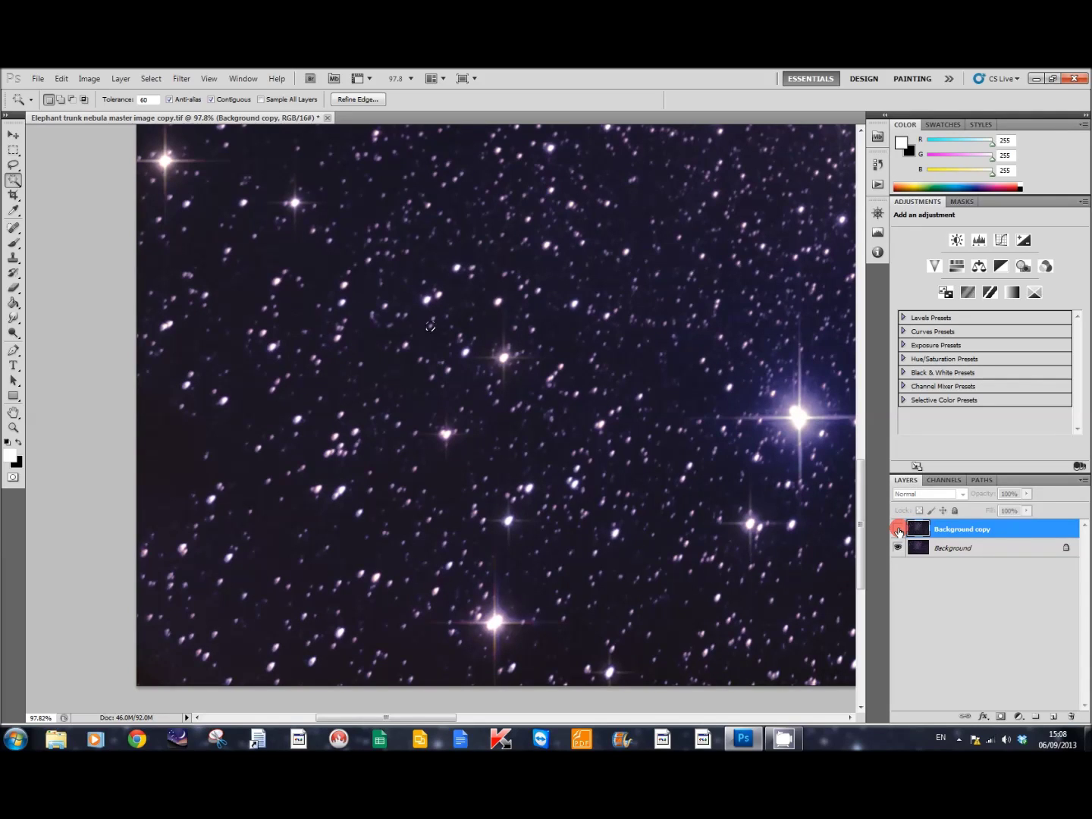
{"action": "left_click", "coordinate": [898, 530]}
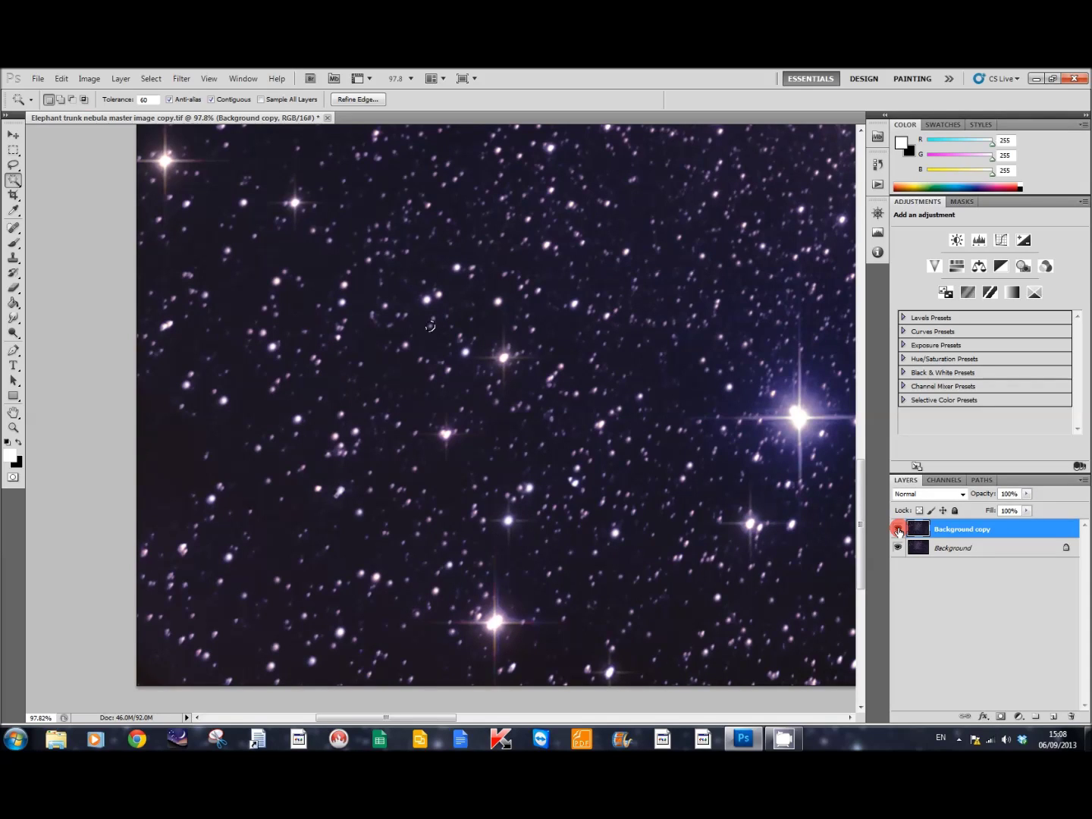
{"action": "left_click", "coordinate": [898, 530]}
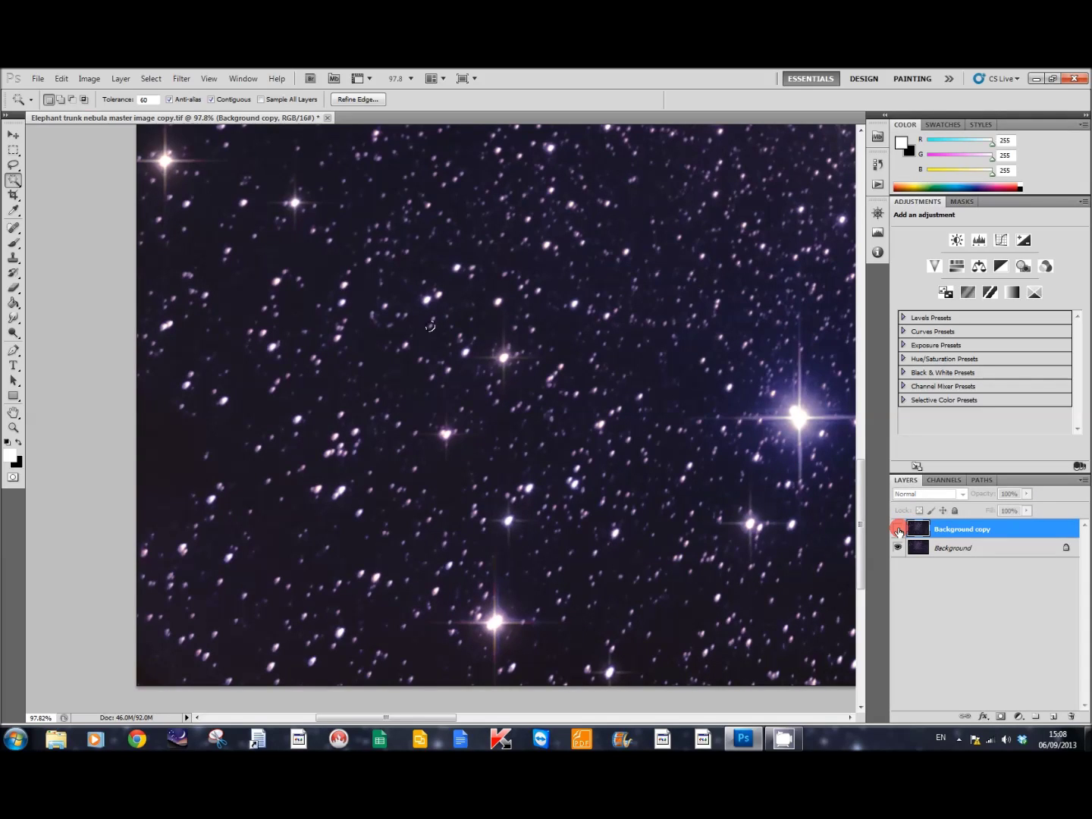
{"action": "left_click", "coordinate": [897, 529]}
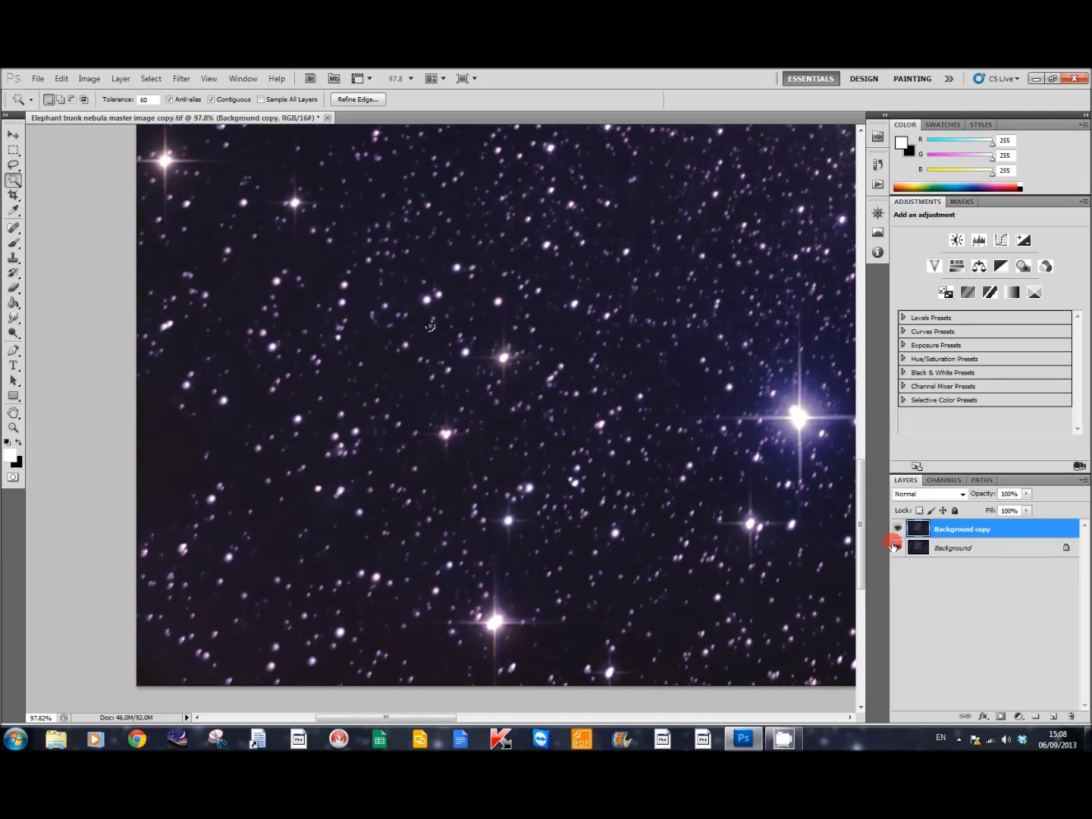
Step: Scroll and zoom out to about 41.5% so the full Elephant Trunk nebula fills the window
{"action": "left_click_drag", "start_coordinate": [863, 493], "coordinate": [866, 277]}
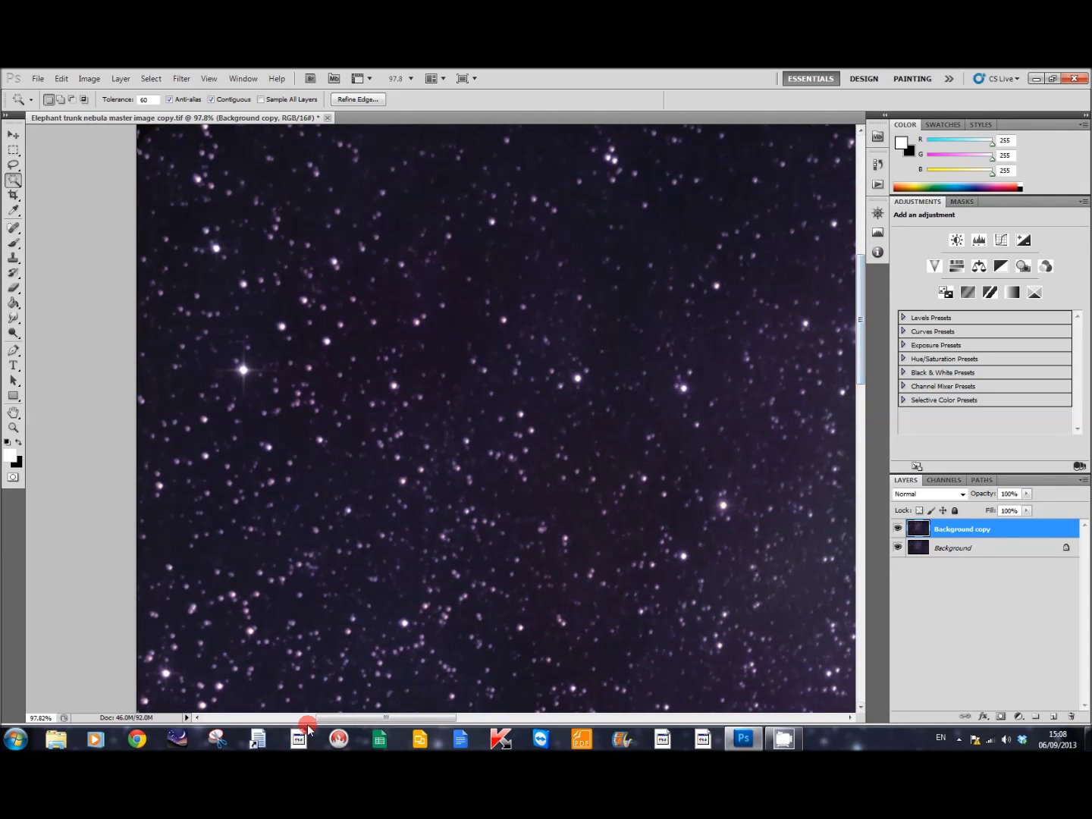
{"action": "left_click_drag", "start_coordinate": [385, 718], "coordinate": [401, 718]}
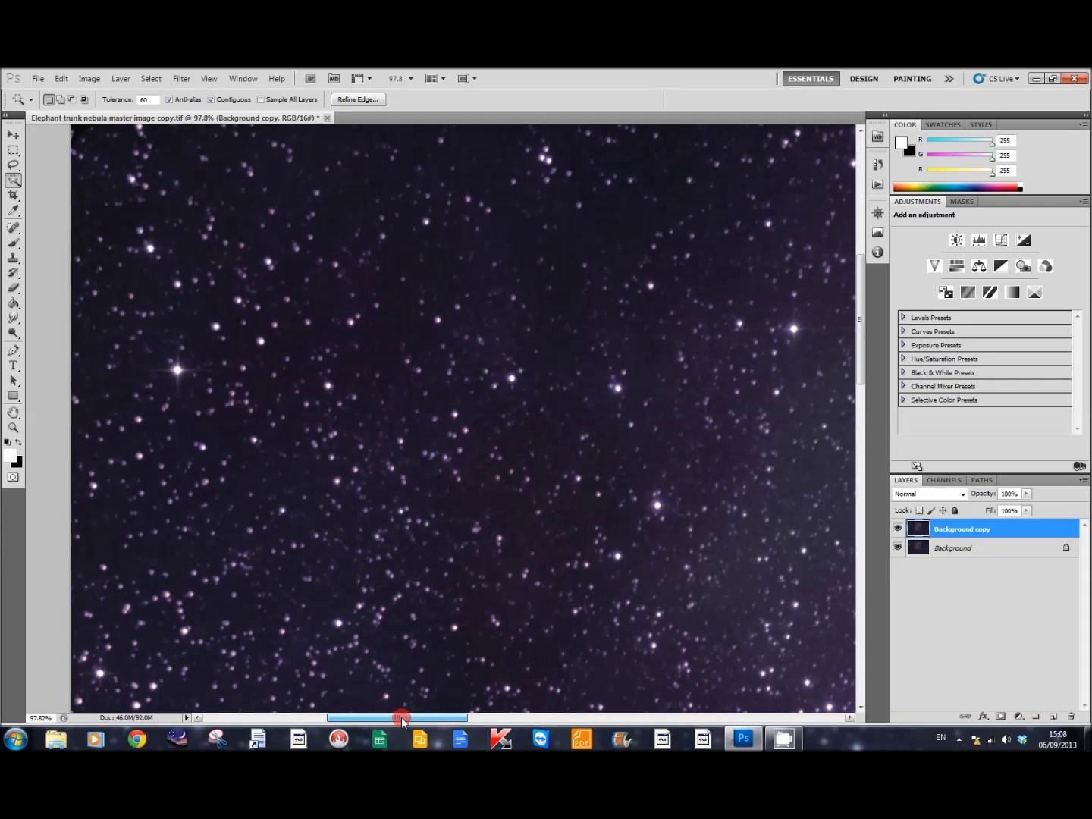
{"action": "left_click_drag", "start_coordinate": [478, 454], "coordinate": [489, 501]}
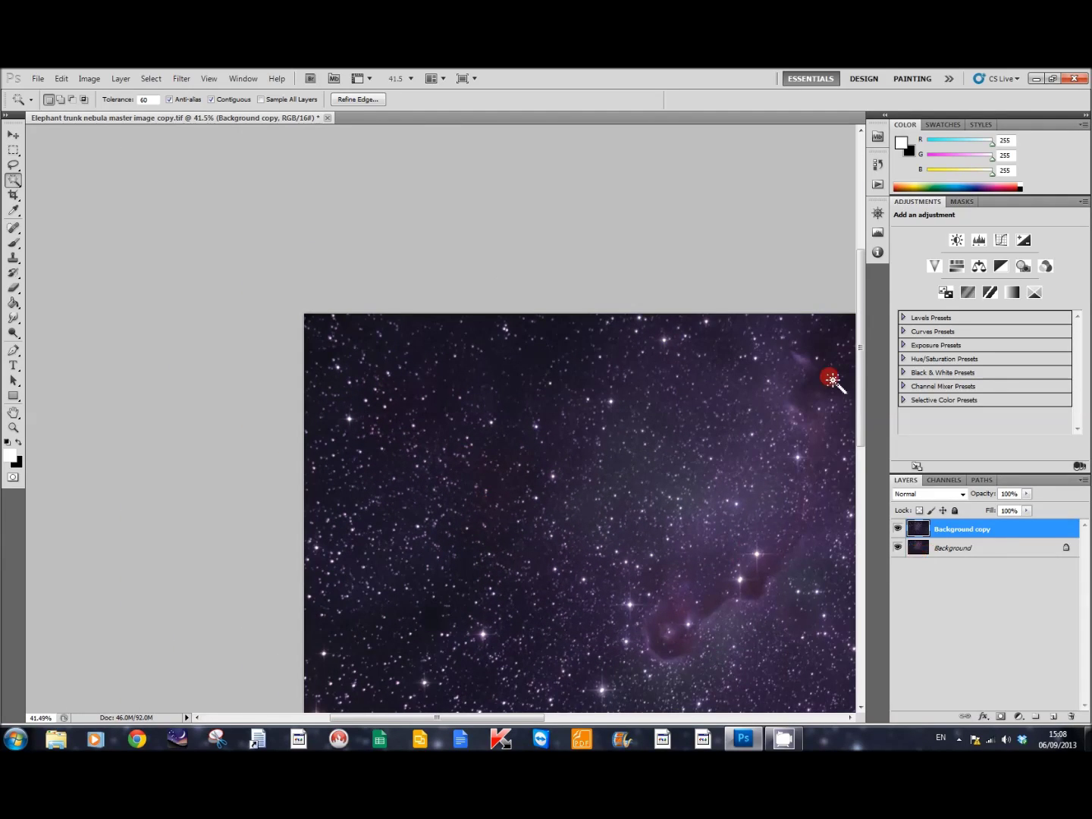
{"action": "left_click_drag", "start_coordinate": [864, 371], "coordinate": [862, 434]}
{"action": "left_click_drag", "start_coordinate": [437, 721], "coordinate": [615, 713]}
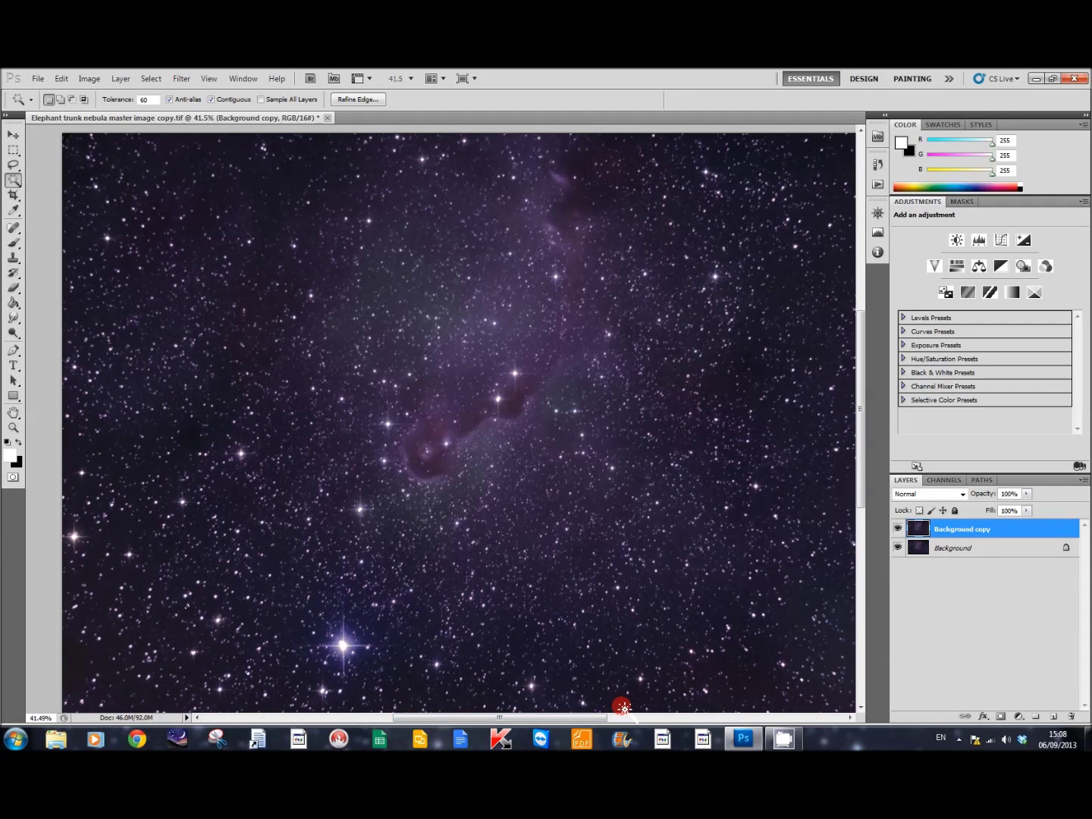